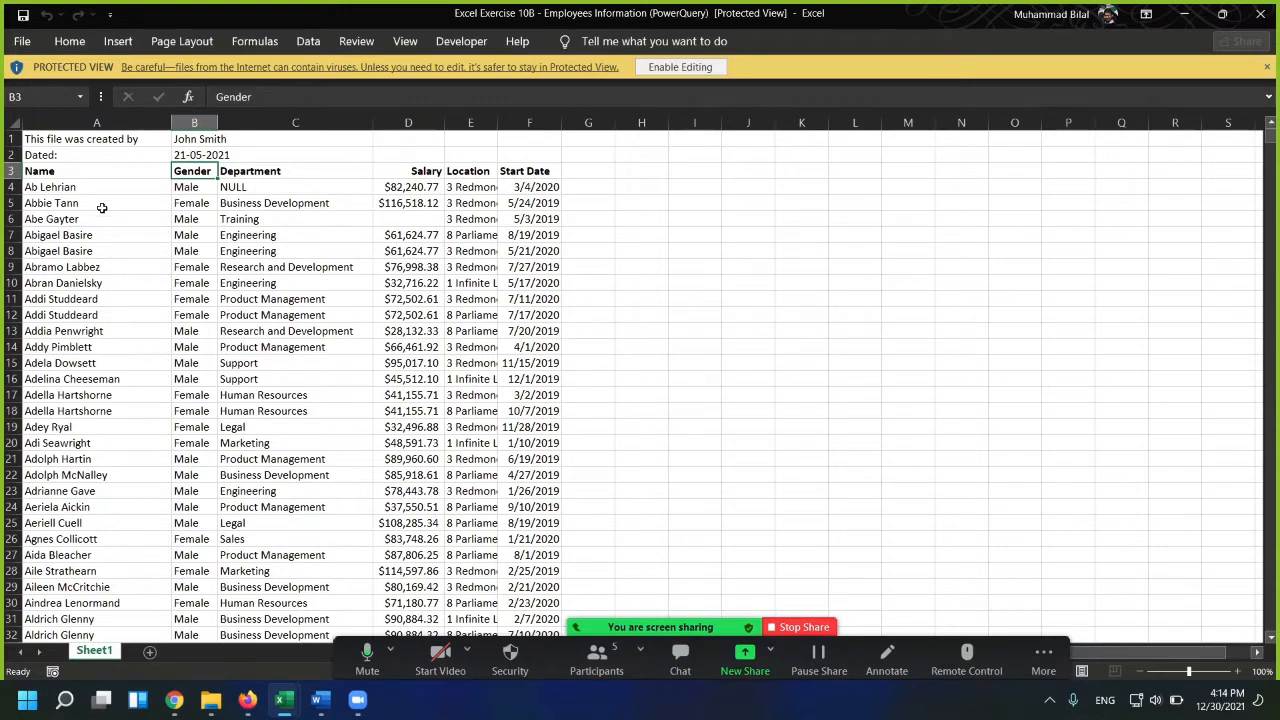
# - Review the employee data columns from Name to Location and widen the Location column to show the full addresses
pyautogui.moveTo(97, 192); pyautogui.dragTo(75, 430)
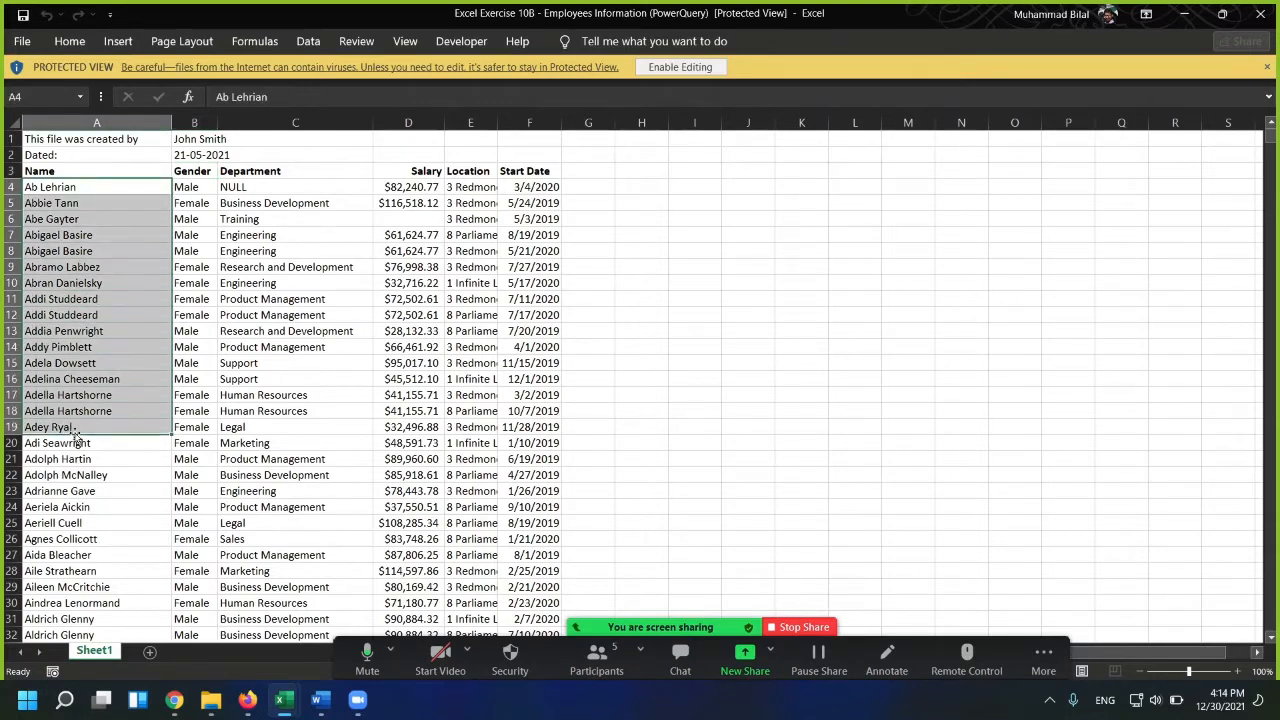
pyautogui.click(191, 172)
pyautogui.moveTo(191, 172); pyautogui.dragTo(157, 443)
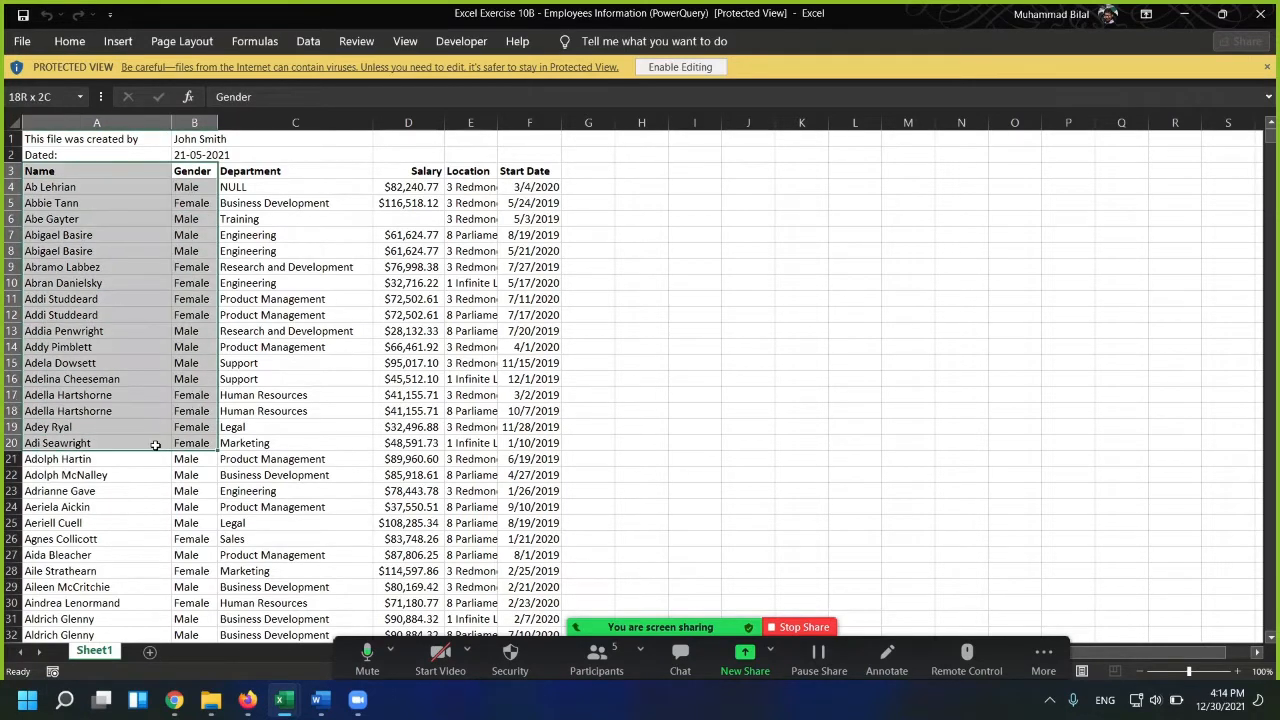
pyautogui.moveTo(305, 172); pyautogui.dragTo(272, 457)
pyautogui.moveTo(436, 170); pyautogui.dragTo(395, 392)
pyautogui.moveTo(488, 171); pyautogui.dragTo(457, 337)
pyautogui.moveTo(498, 123); pyautogui.dragTo(658, 124)
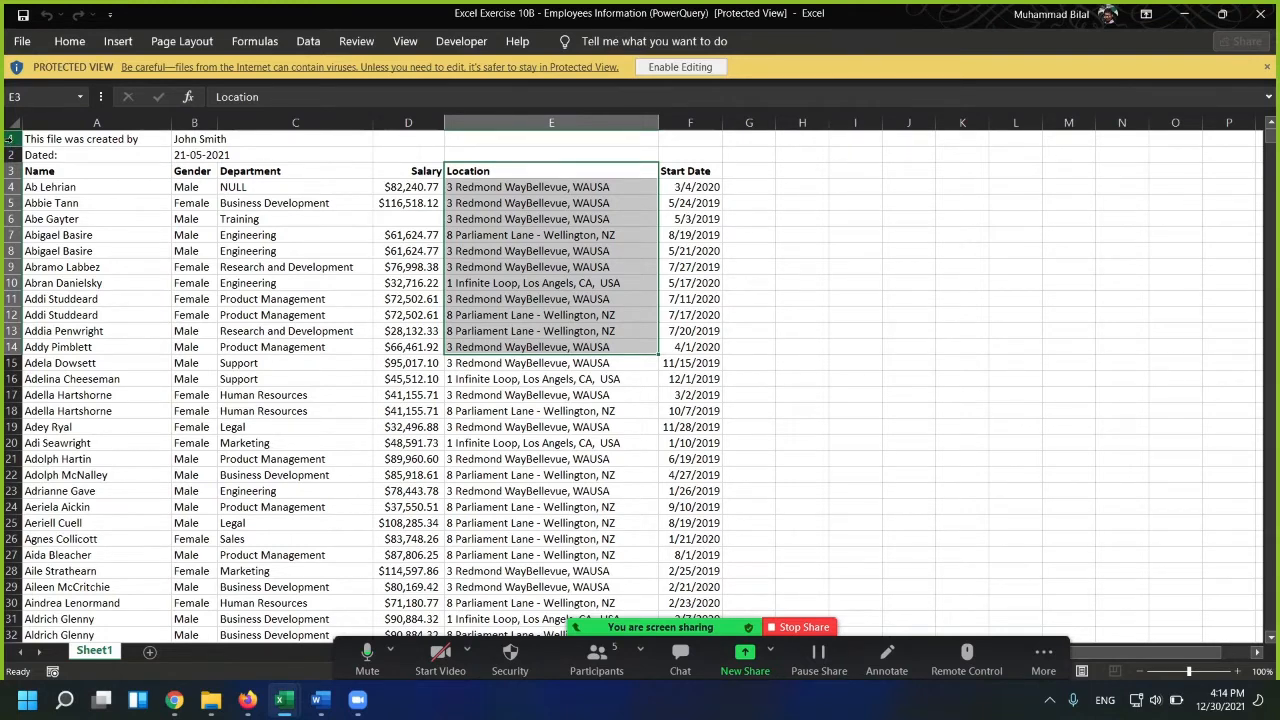
# - Examine the two extra information rows above the headers and the employee records below them
pyautogui.click(12, 142)
pyautogui.moveTo(12, 142); pyautogui.dragTo(12, 150)
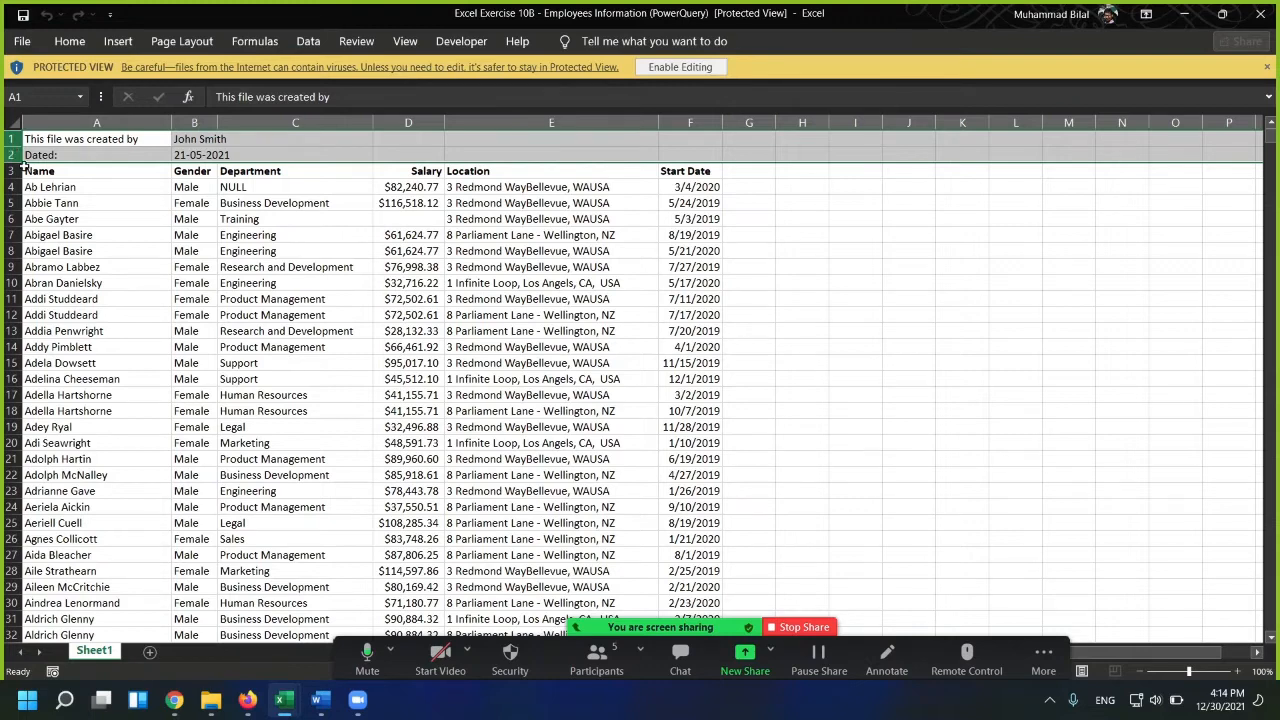
pyautogui.moveTo(74, 178)
pyautogui.mouseDown()
pyautogui.moveTo(640, 348)
pyautogui.moveTo(659, 472)
pyautogui.mouseUp()
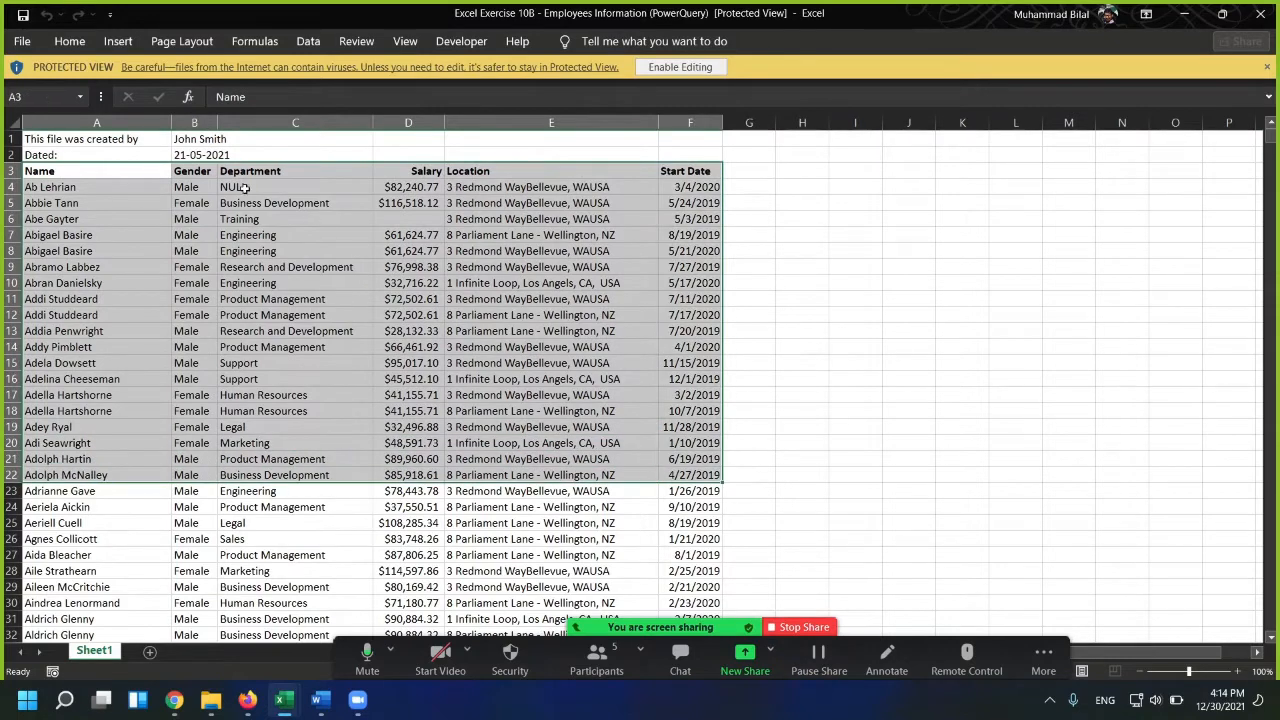
pyautogui.scroll(-7, 573, 298)
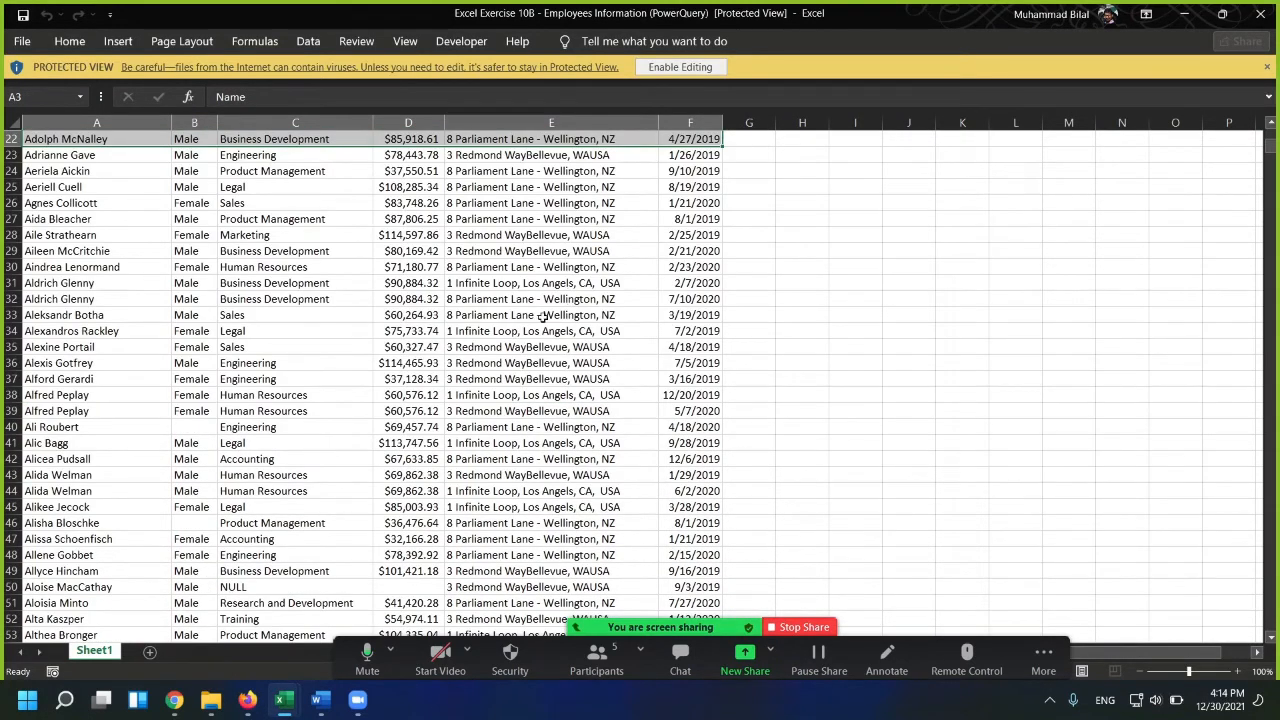
pyautogui.scroll(7, 708, 237)
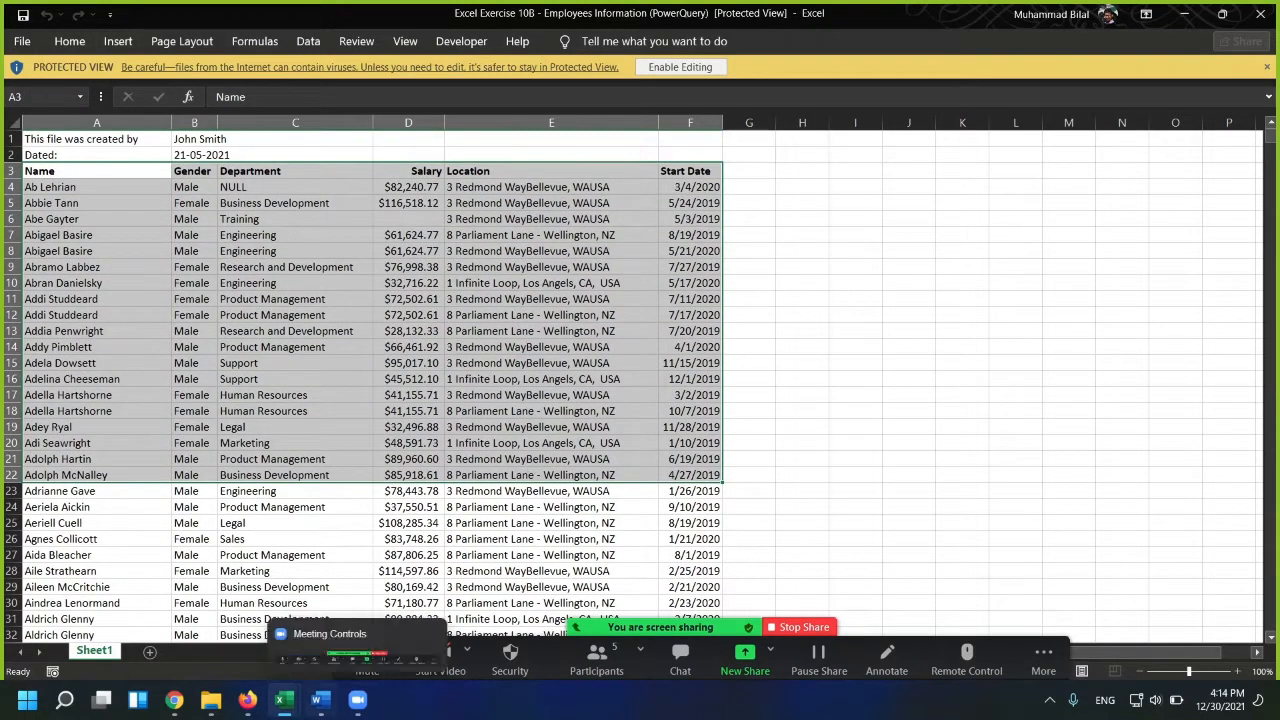
# - Switch to the Word instructions and read Step 1 on connecting the data set and the first Step 2 cleansing items
pyautogui.click(319, 700)
pyautogui.scroll(-3, 600, 358)
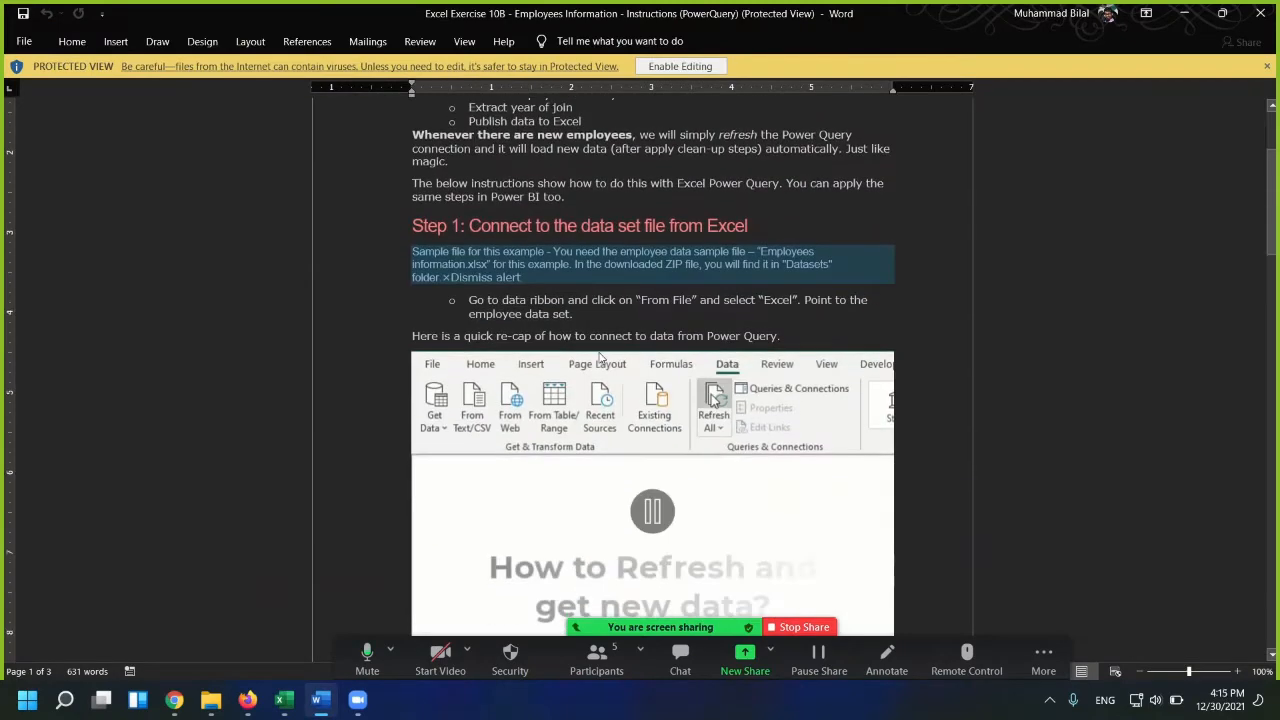
pyautogui.scroll(-6, 600, 358)
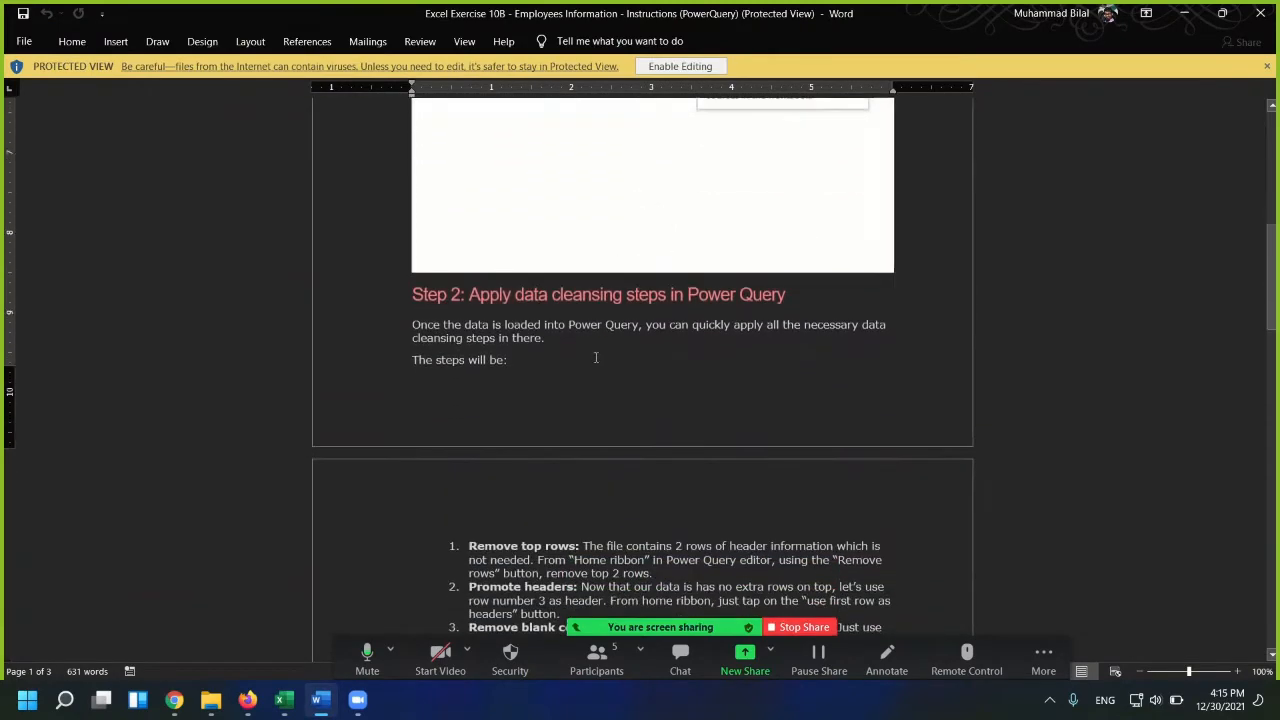
pyautogui.scroll(-3, 595, 357)
pyautogui.scroll(2, 558, 292)
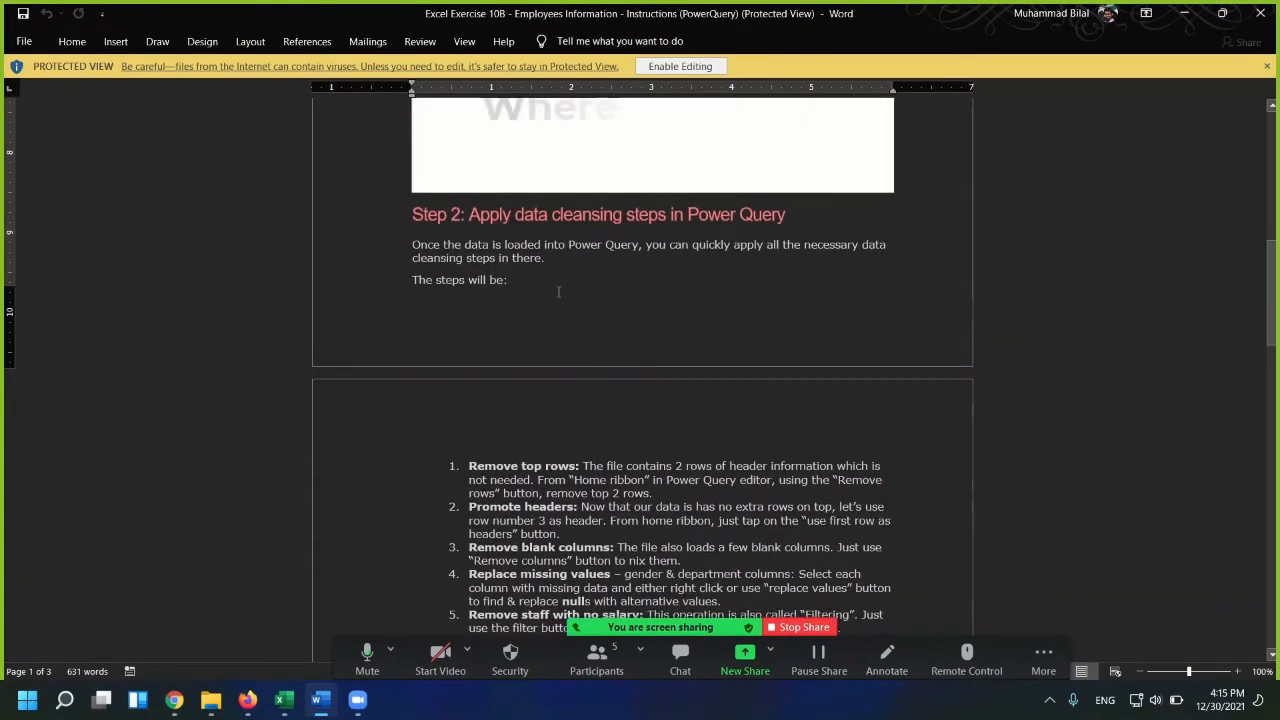
pyautogui.scroll(7, 558, 292)
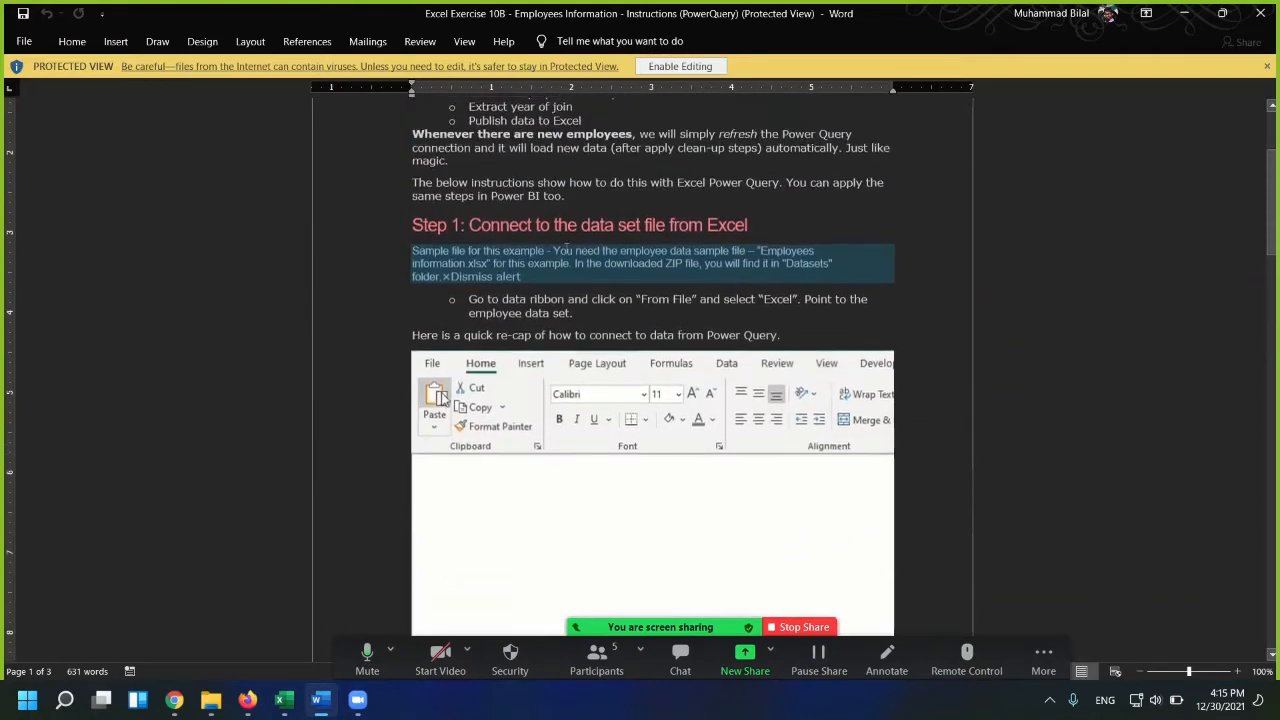
pyautogui.scroll(-8, 717, 450)
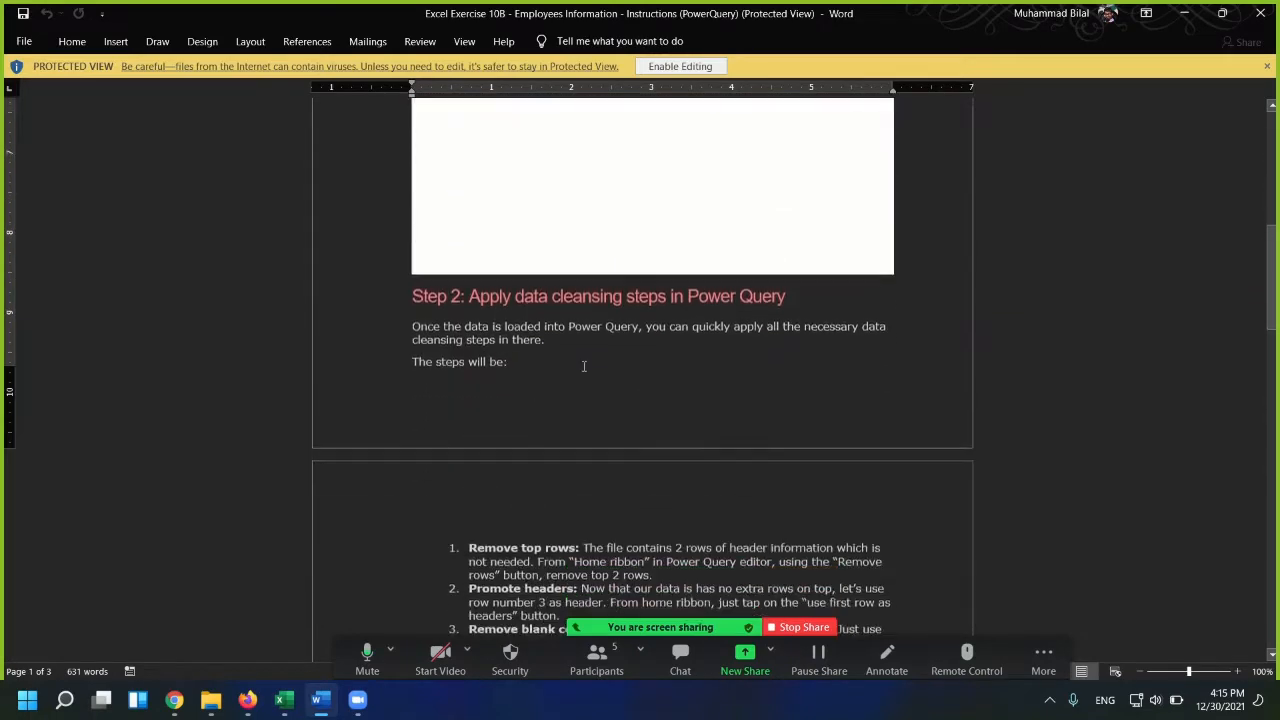
pyautogui.scroll(-2, 727, 308)
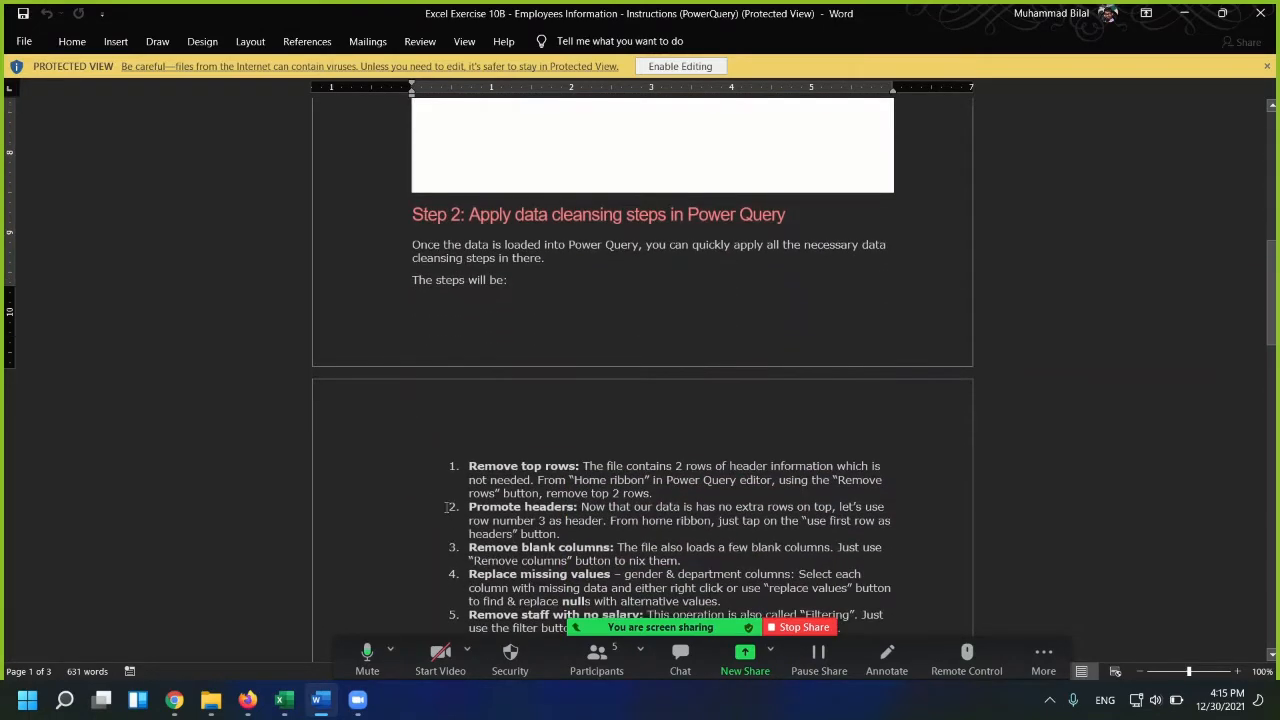
pyautogui.moveTo(466, 467); pyautogui.dragTo(579, 467)
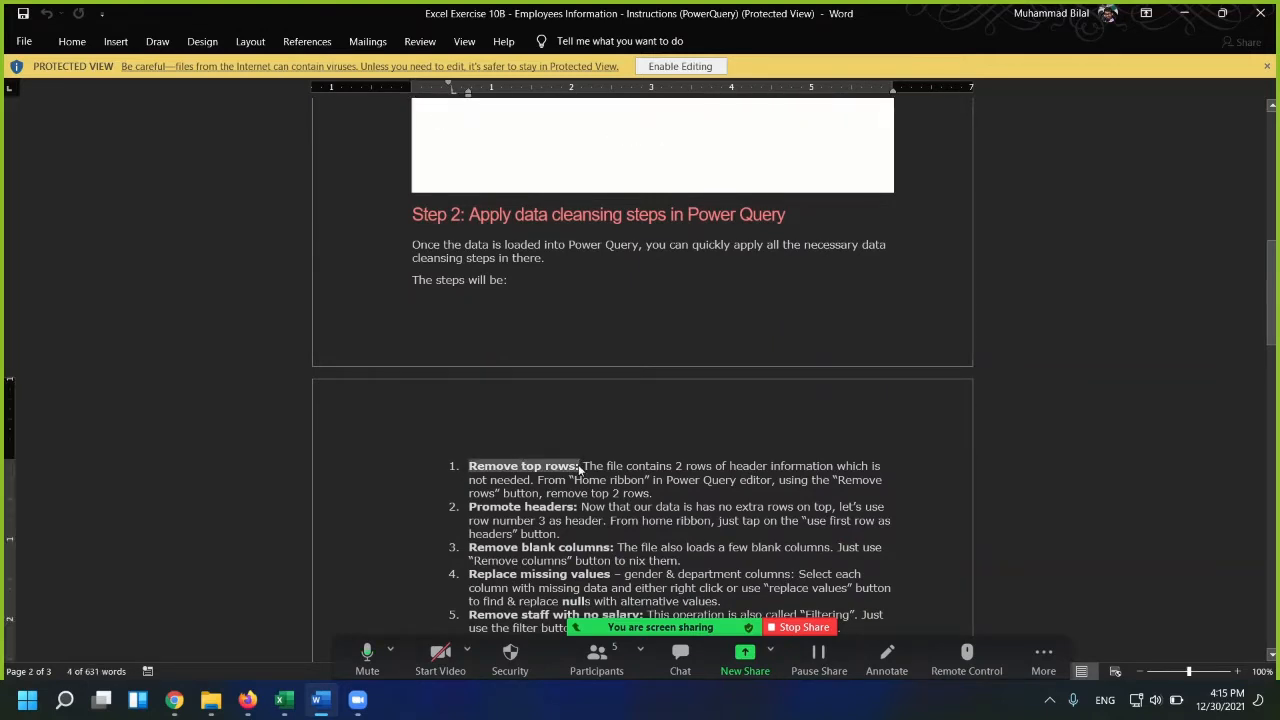
pyautogui.scroll(-2, 577, 469)
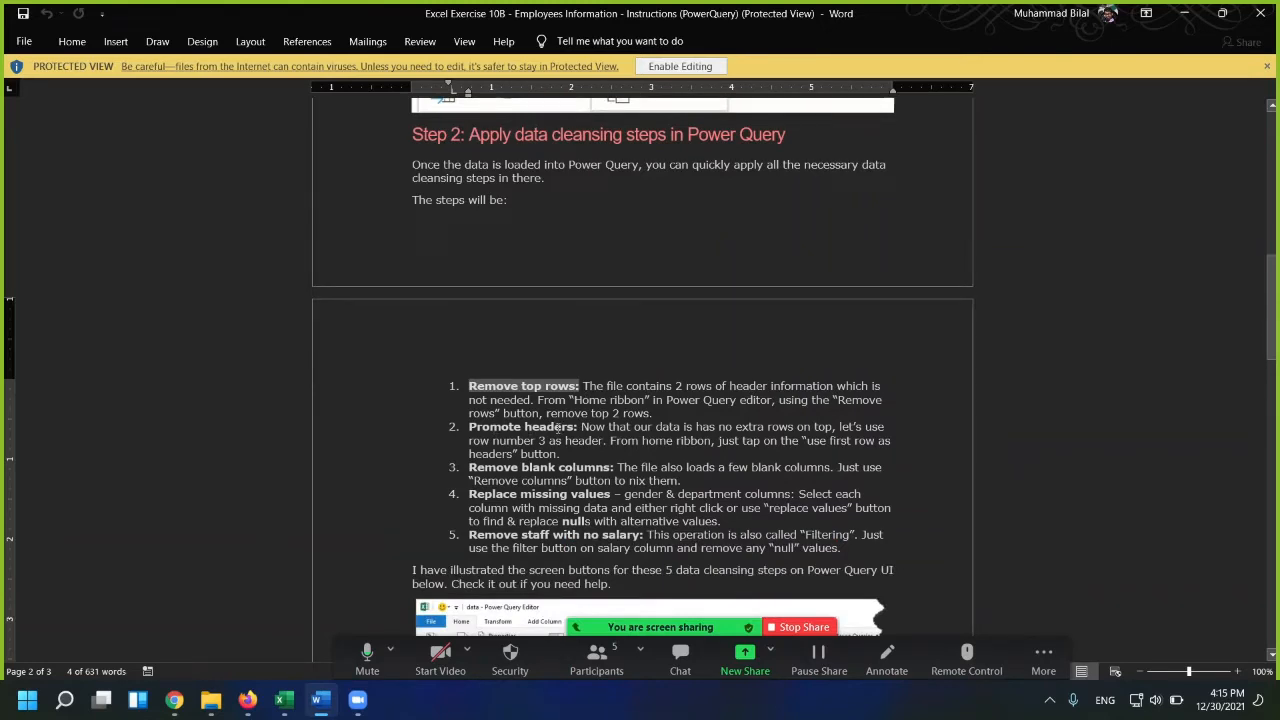
# - Check the header cells in row 3 of the Employees Information workbook in Excel, then return to the Word instructions
pyautogui.click(284, 699)
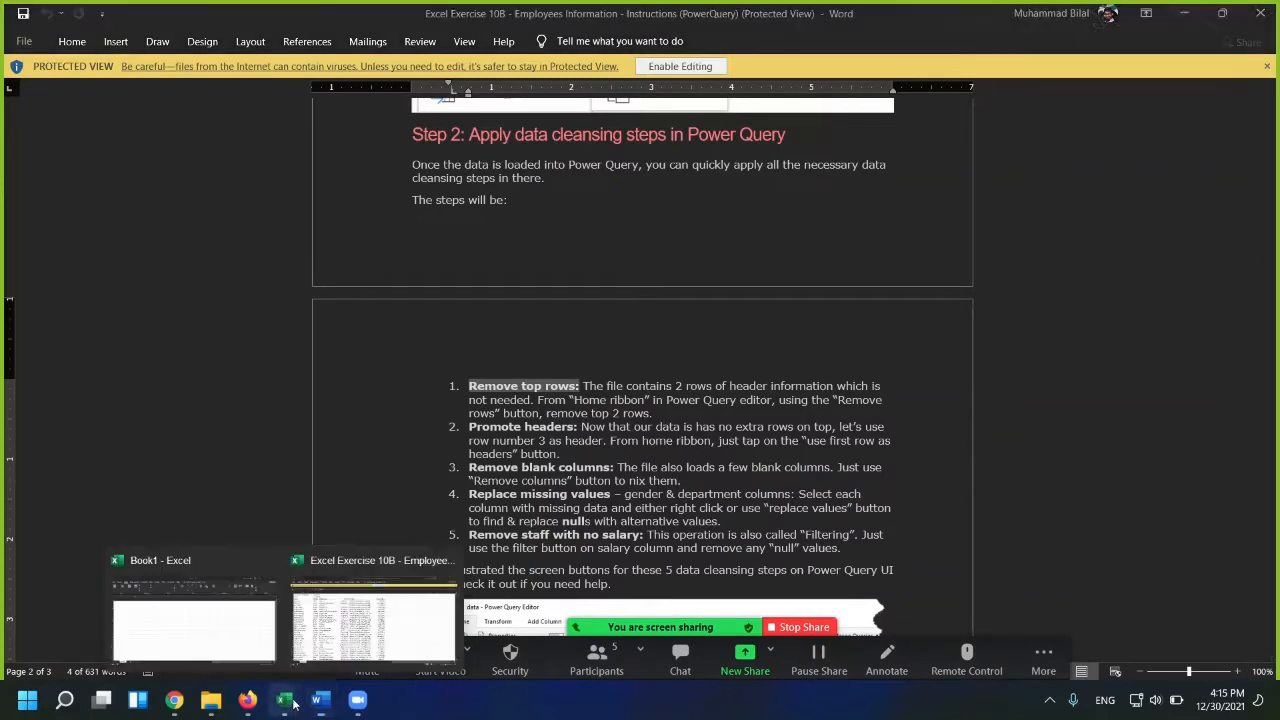
pyautogui.click(305, 612)
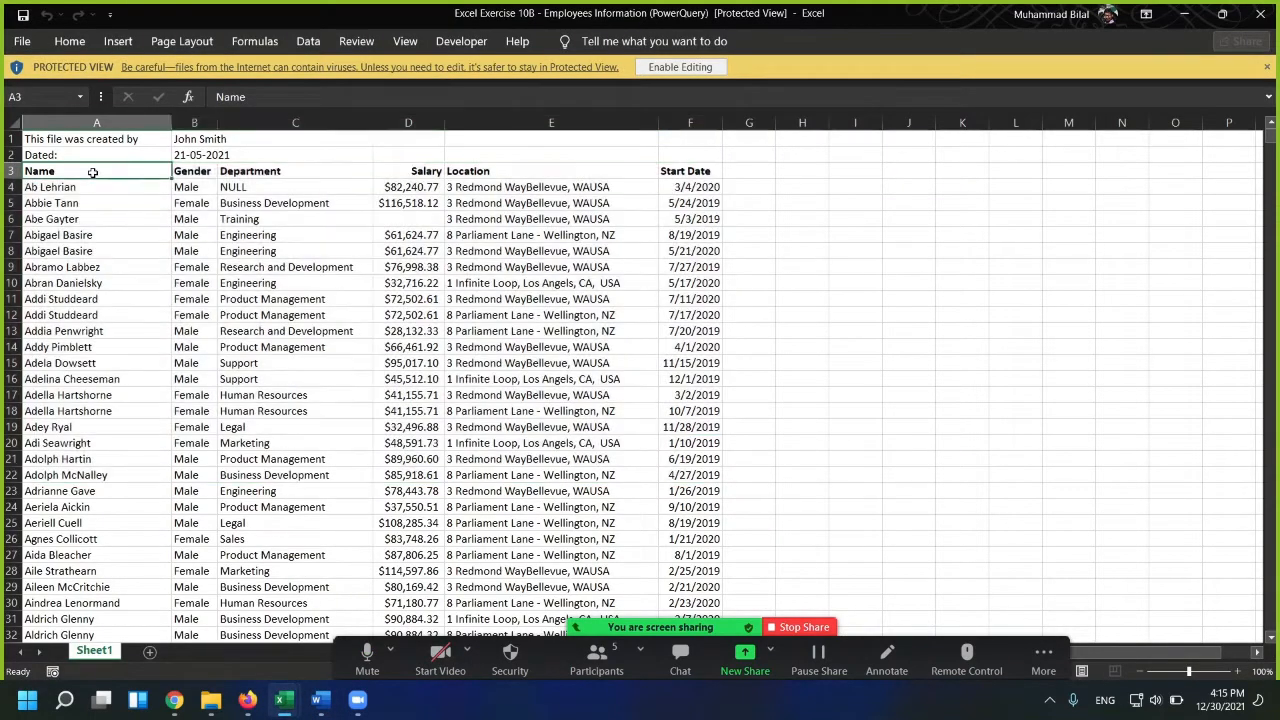
pyautogui.moveTo(92, 172); pyautogui.dragTo(684, 172)
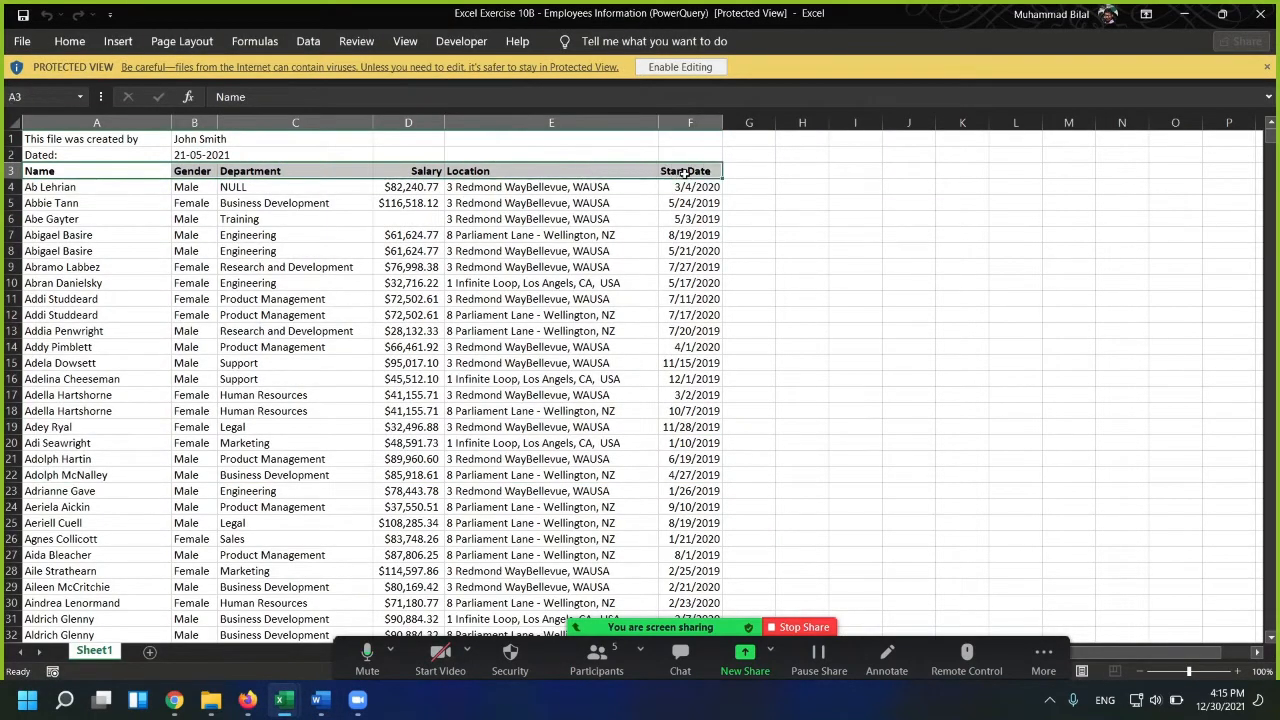
pyautogui.click(1184, 14)
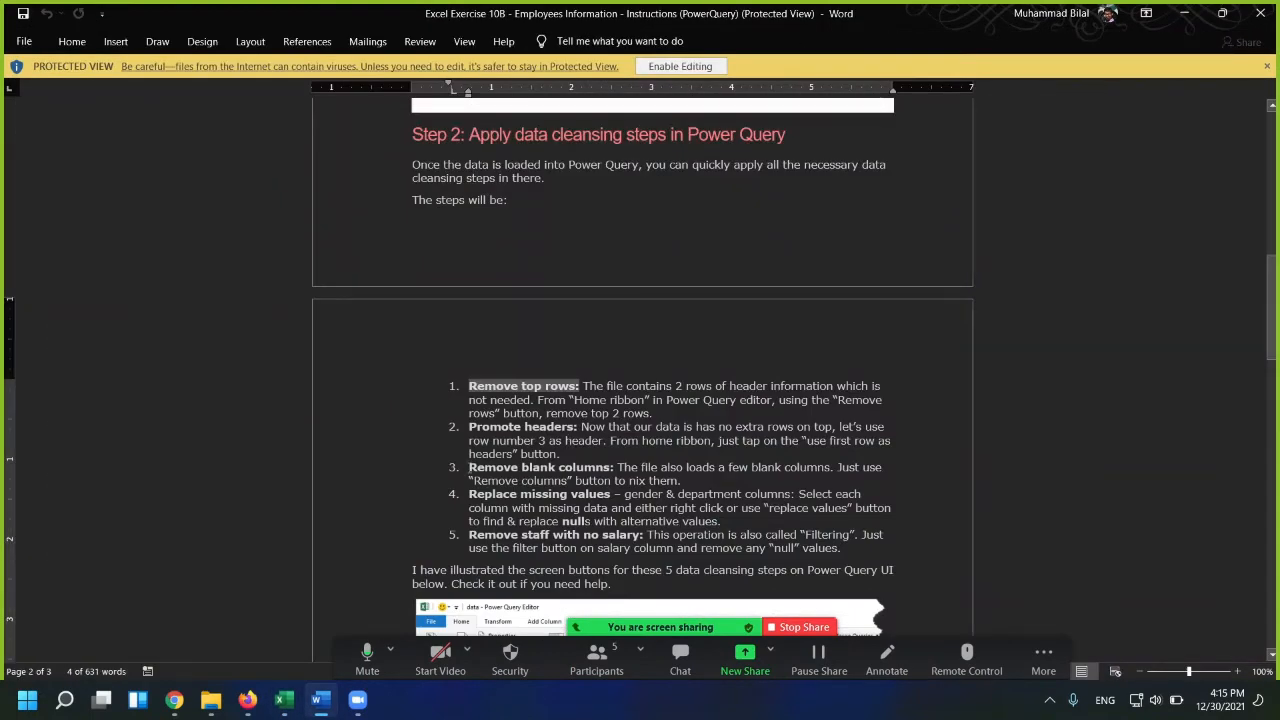
# - Read the remaining cleansing items, from removing blank columns to filtering staff without salary, plus Steps 3 and 4 of the instructions
pyautogui.moveTo(470, 467); pyautogui.dragTo(612, 468)
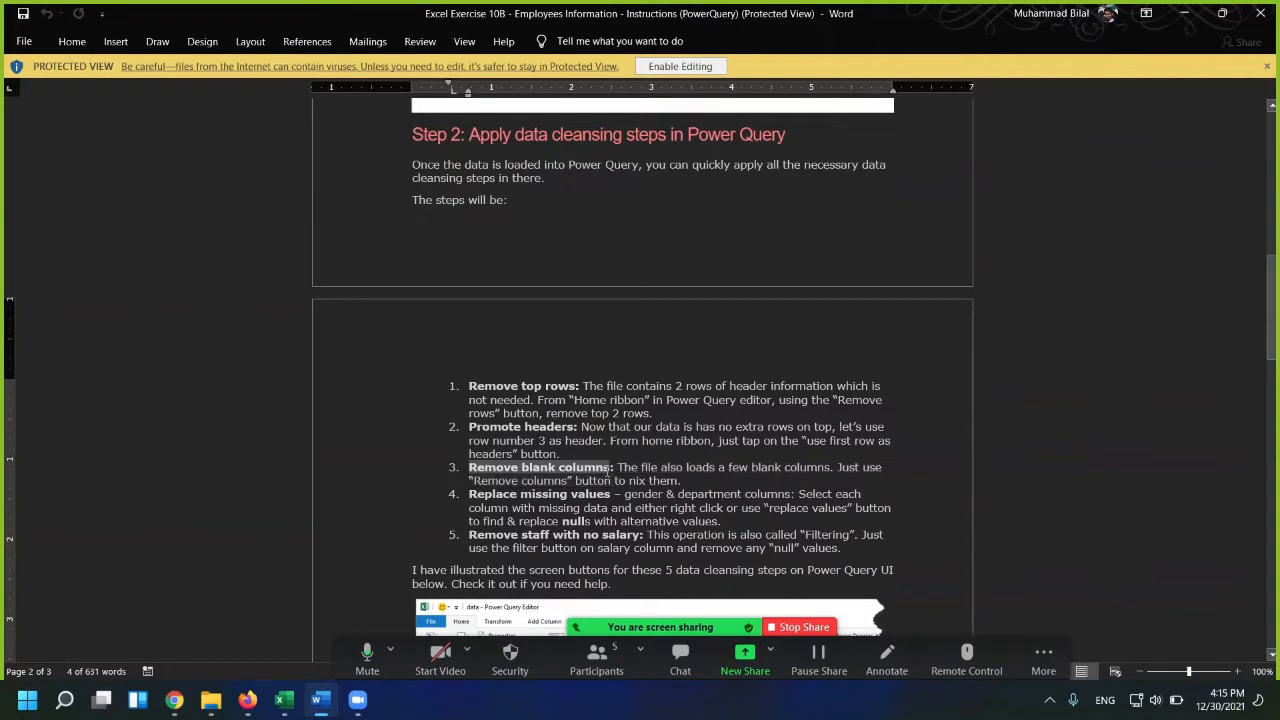
pyautogui.scroll(-1, 598, 482)
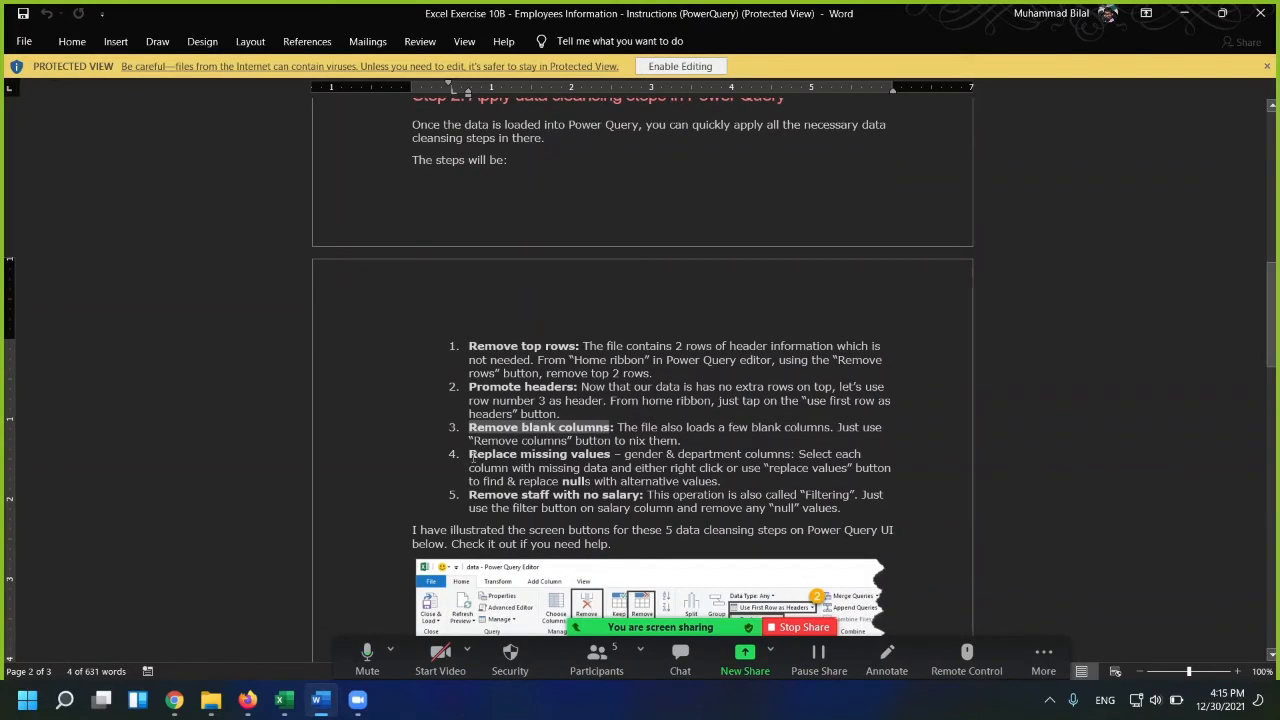
pyautogui.moveTo(472, 453); pyautogui.dragTo(610, 454)
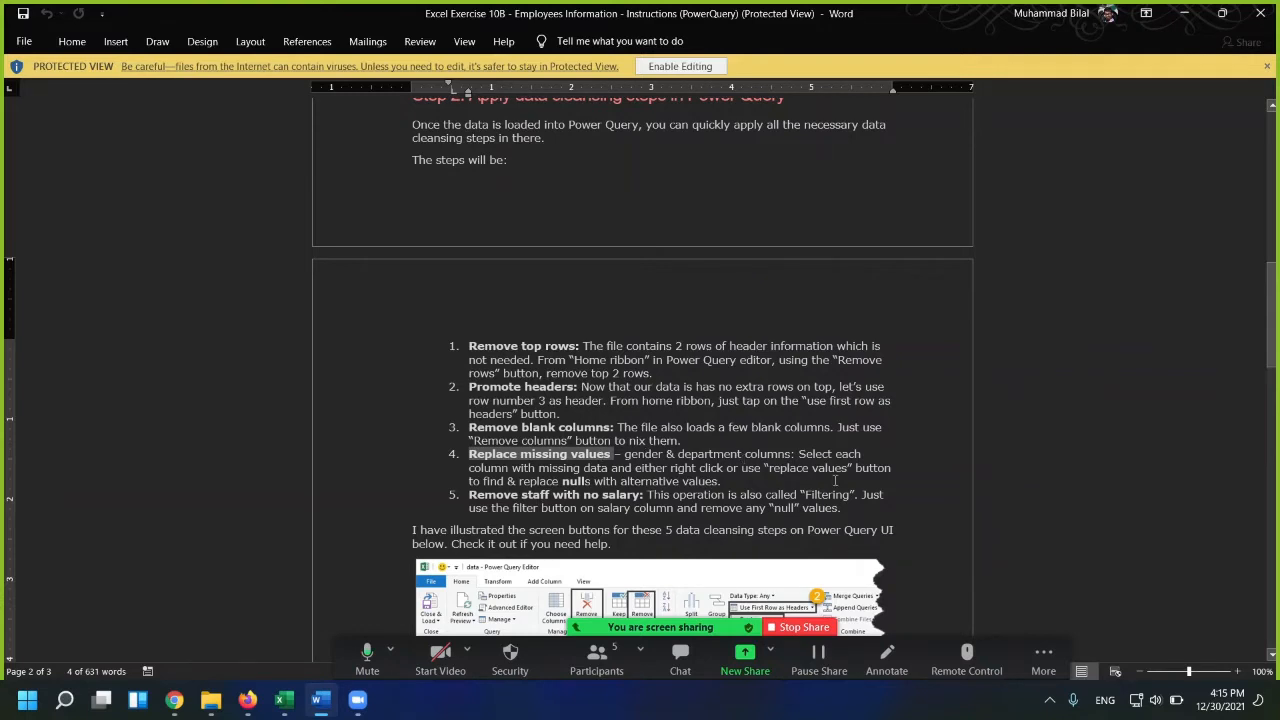
pyautogui.scroll(-2, 497, 443)
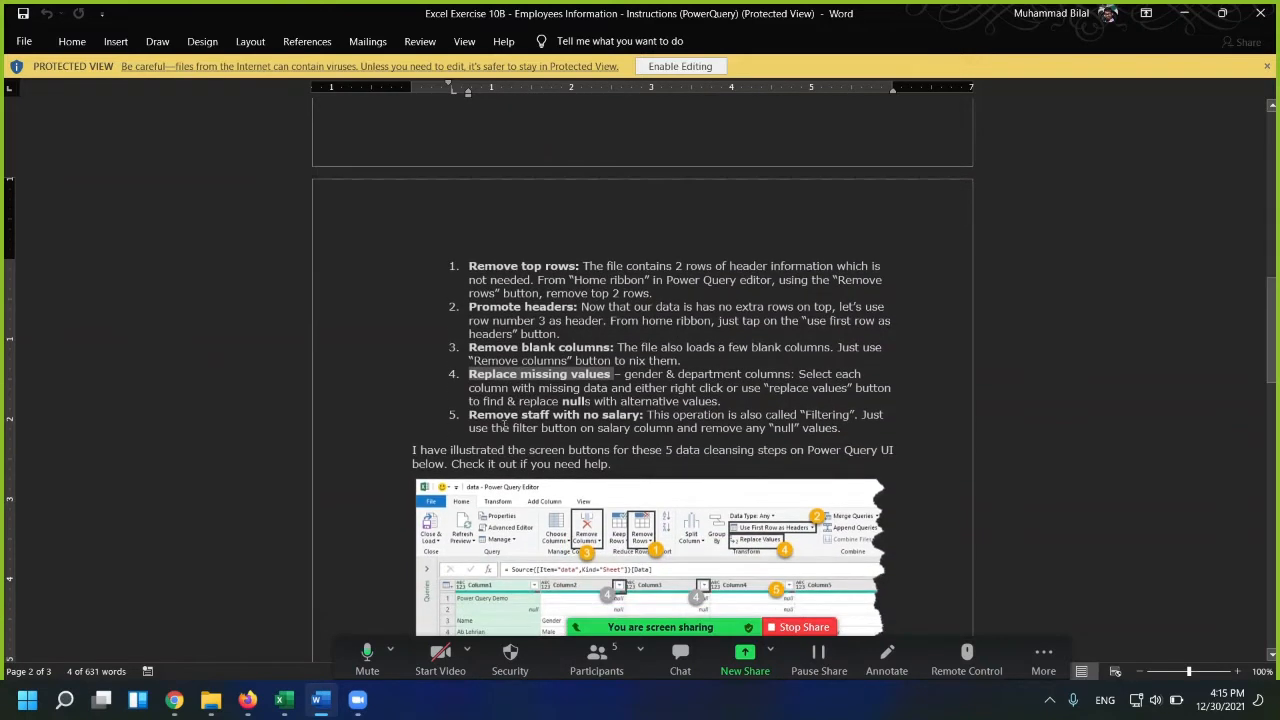
pyautogui.moveTo(466, 414); pyautogui.dragTo(650, 414)
pyautogui.scroll(-6, 648, 418)
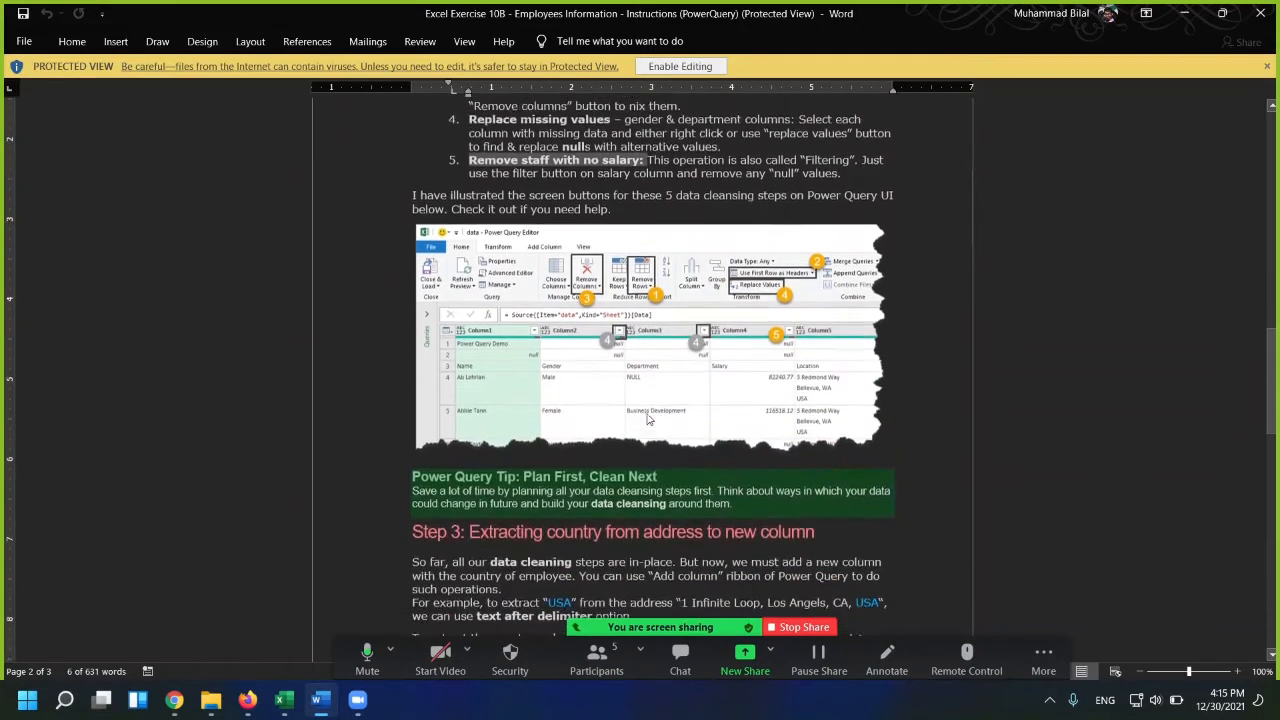
pyautogui.scroll(-1, 648, 414)
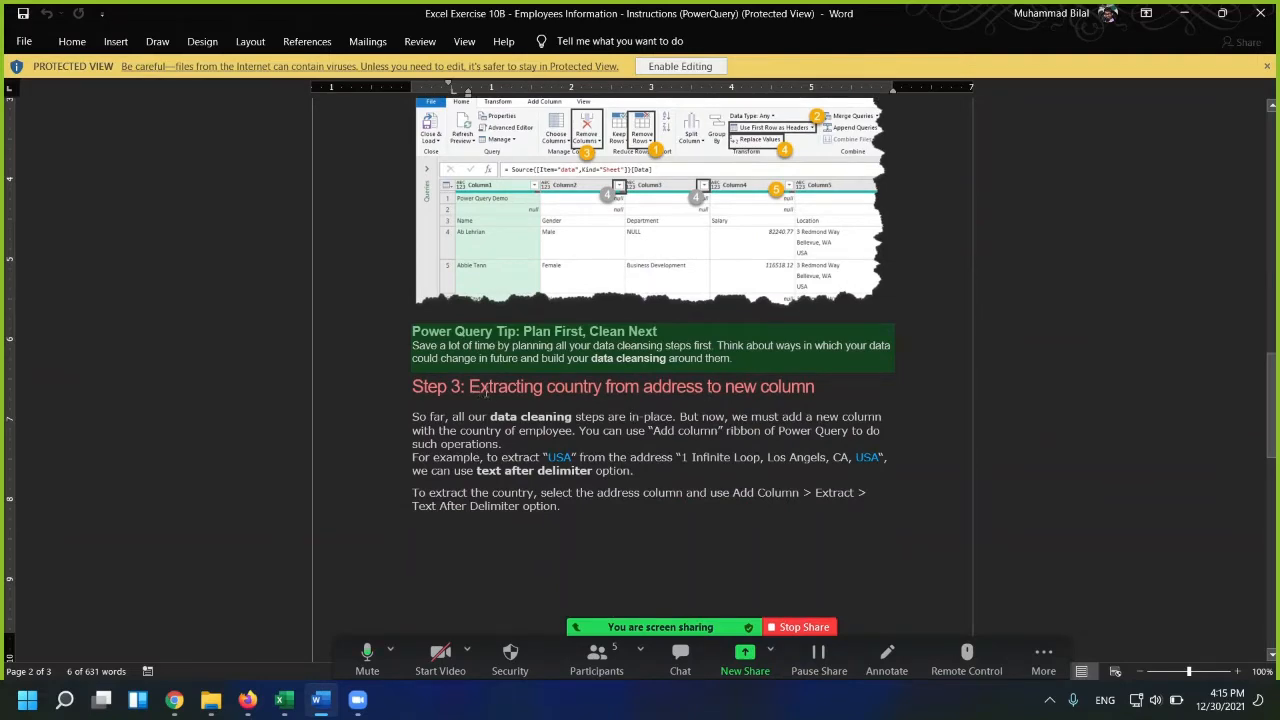
pyautogui.scroll(-15, 486, 404)
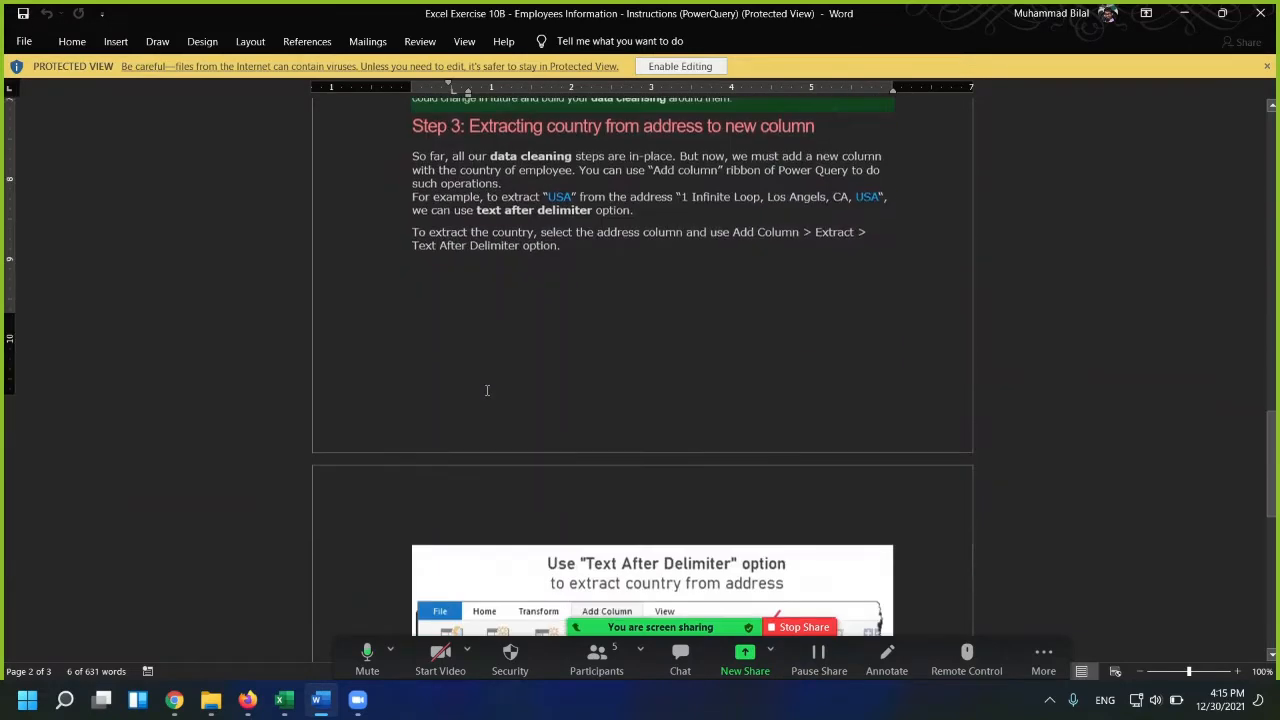
pyautogui.scroll(-1, 487, 390)
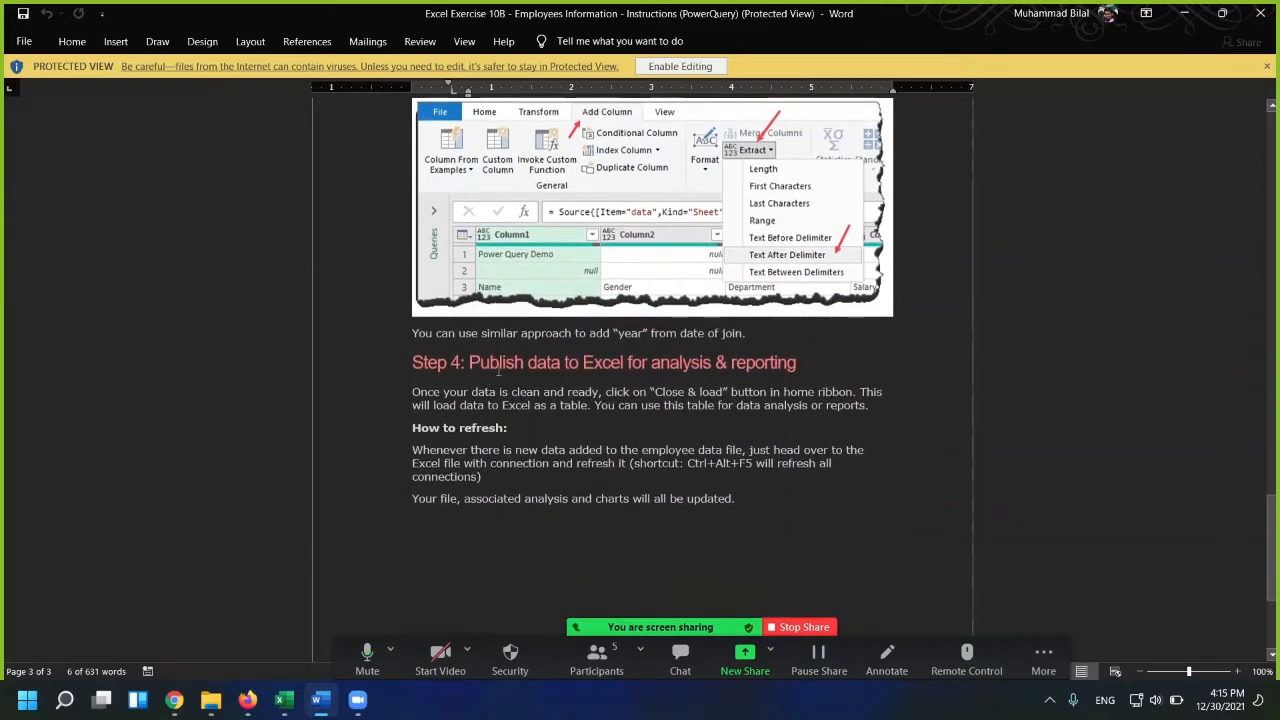
# - Leave the Word instructions and look over the Employees Information workbook in Excel again
pyautogui.click(1185, 14)
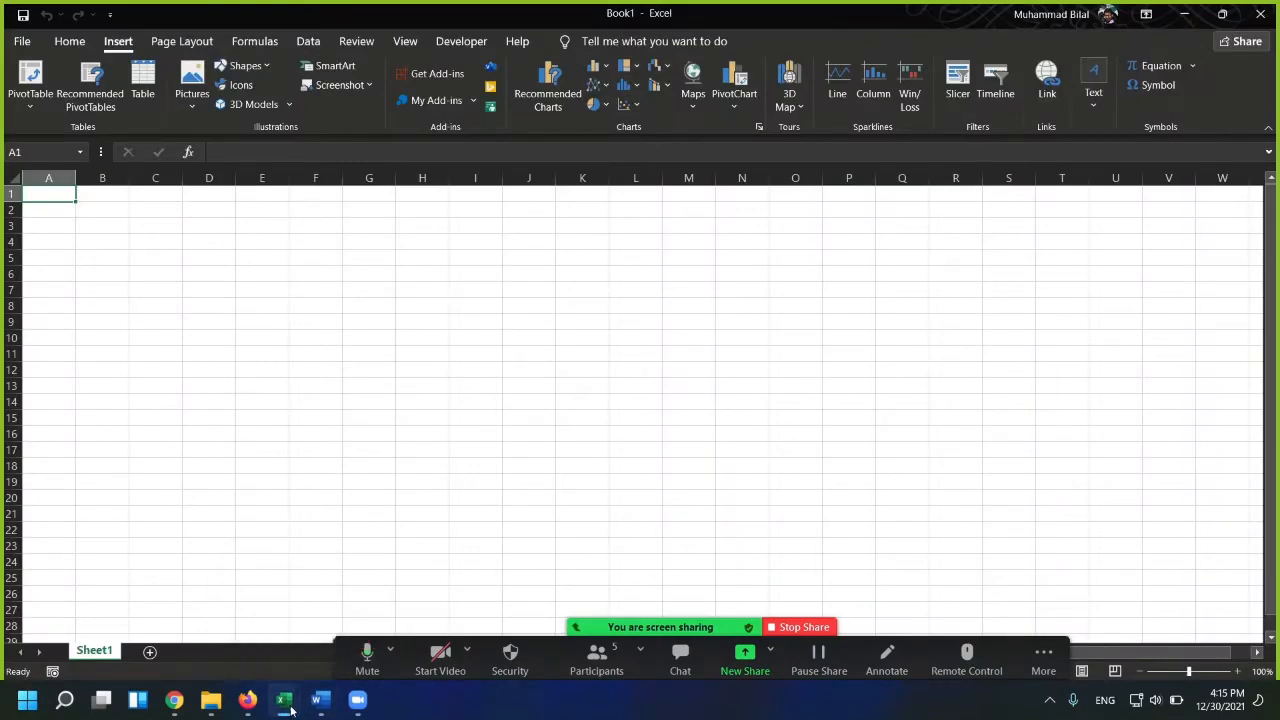
pyautogui.moveTo(284, 700)
pyautogui.click(325, 640)
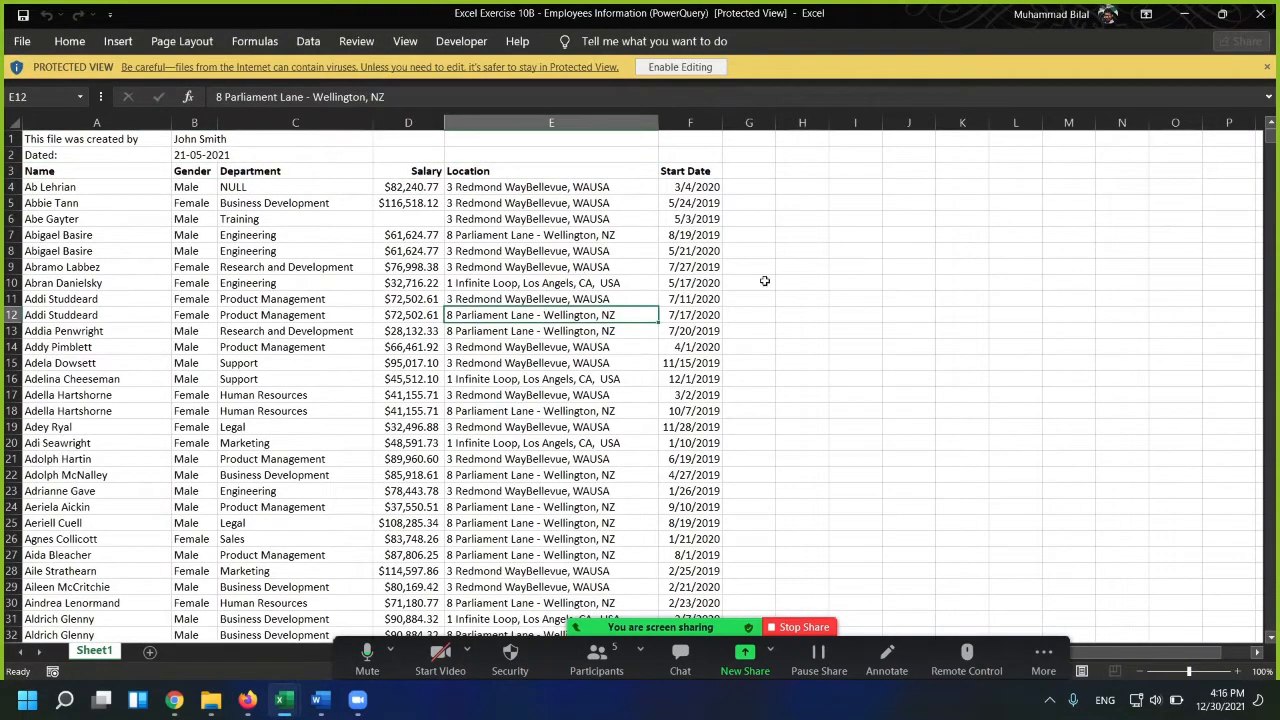
# - Switch to the blank Book1 workbook and import Excel Exercise 10B - Employees Information (PowerQuery) from the Desktop's Excel PAC folder as a workbook data source
pyautogui.hotkey('alt', 'Tab')
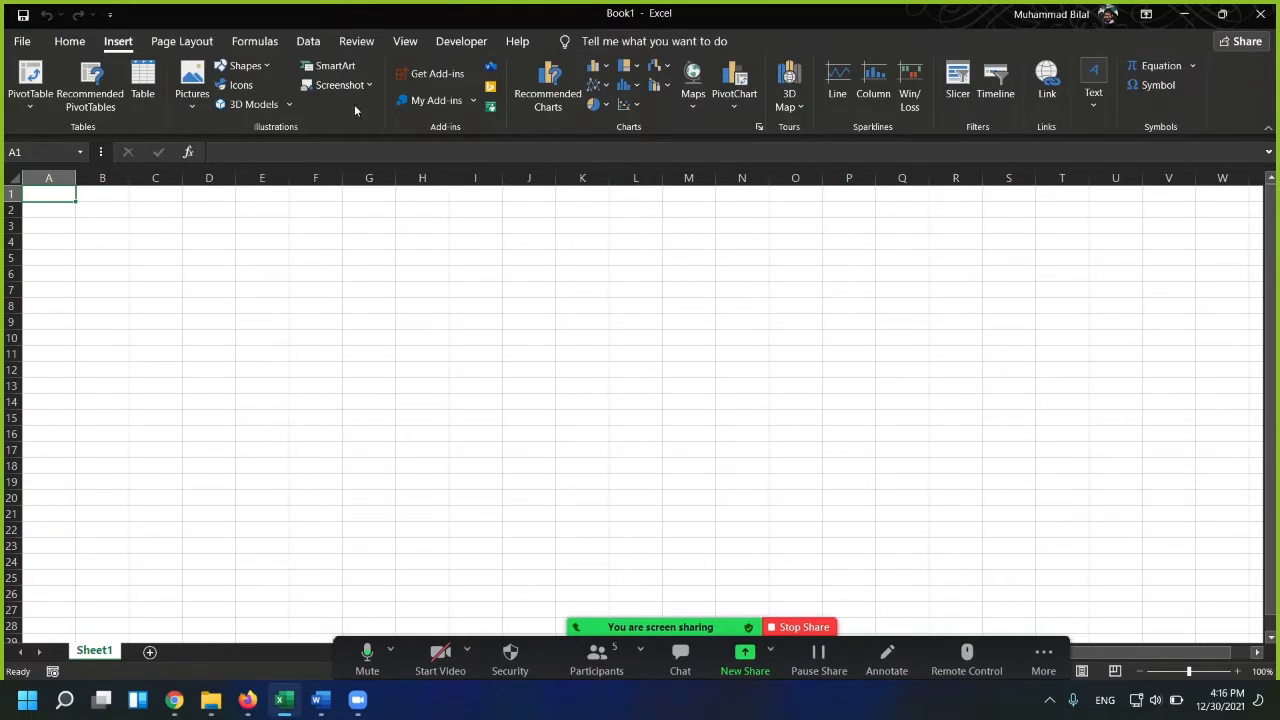
pyautogui.click(308, 41)
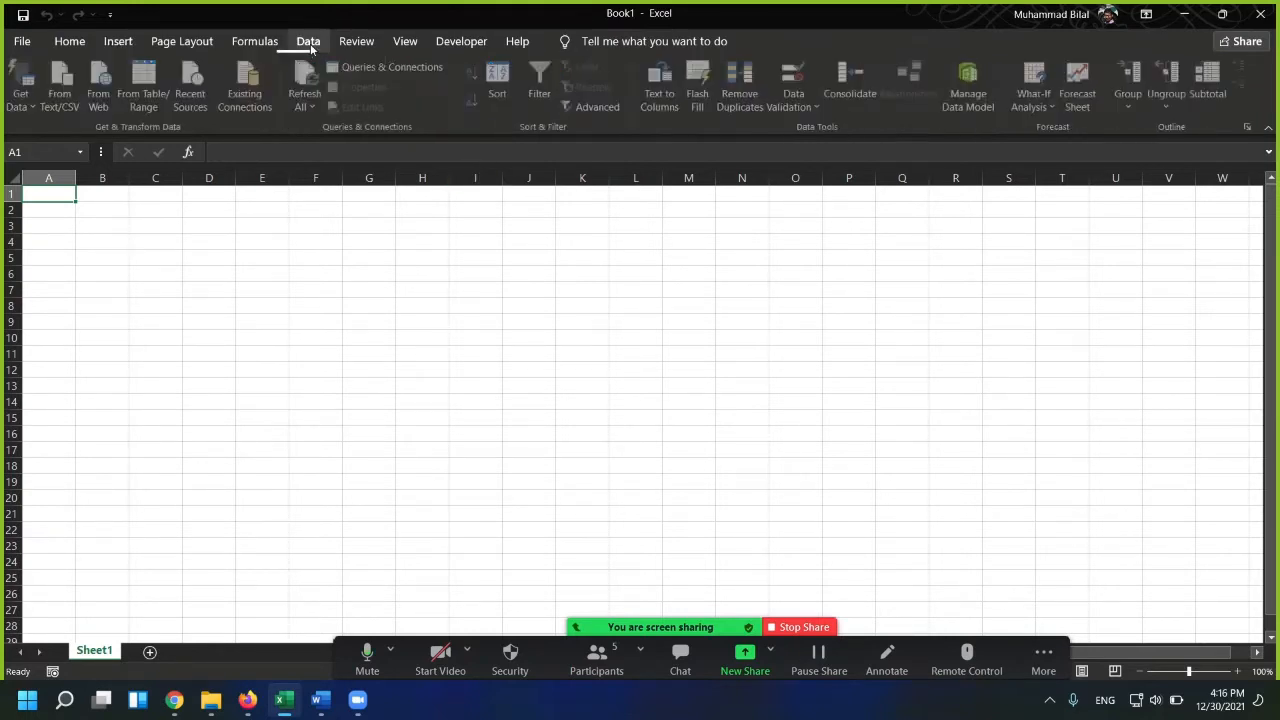
pyautogui.click(22, 92)
pyautogui.moveTo(75, 140)
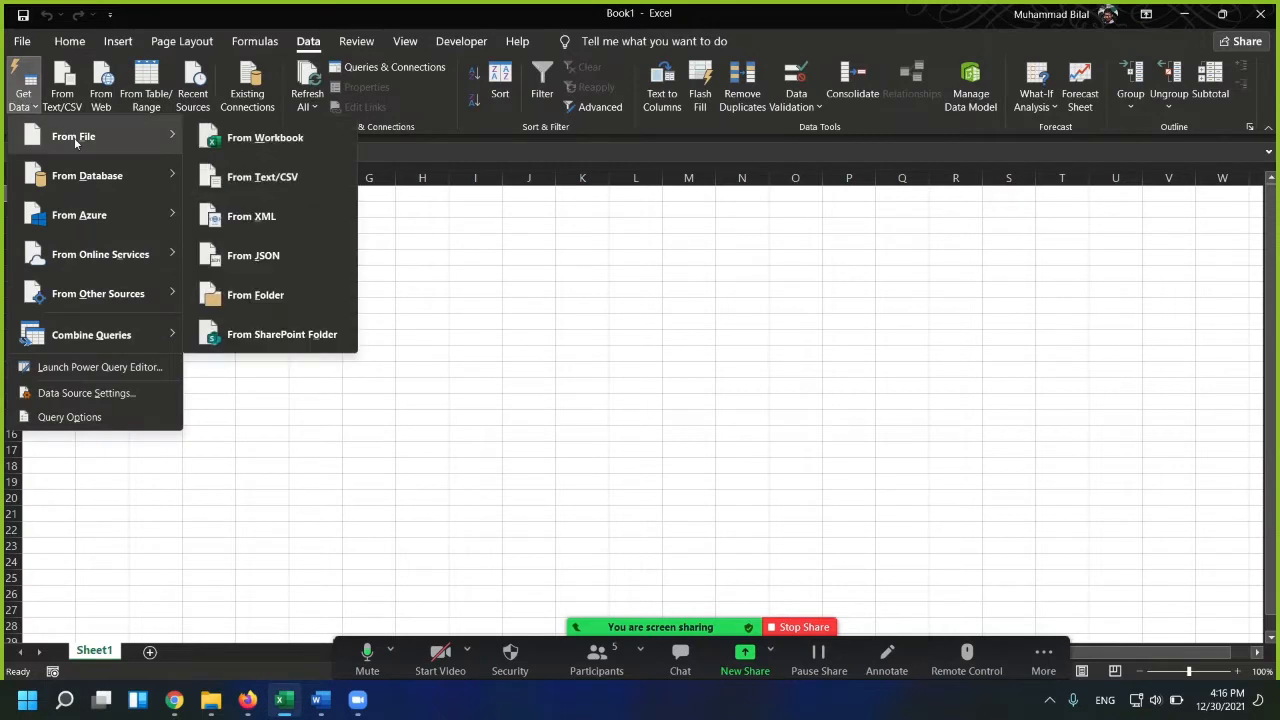
pyautogui.click(227, 140)
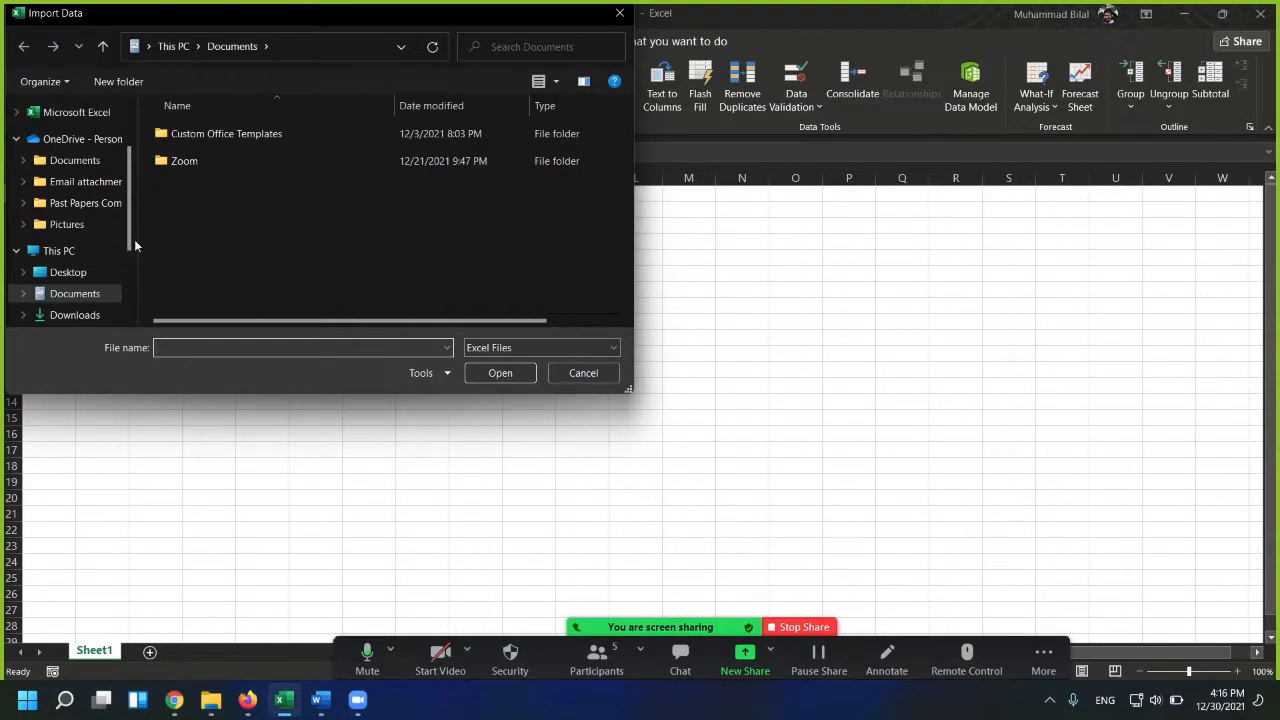
pyautogui.click(68, 272)
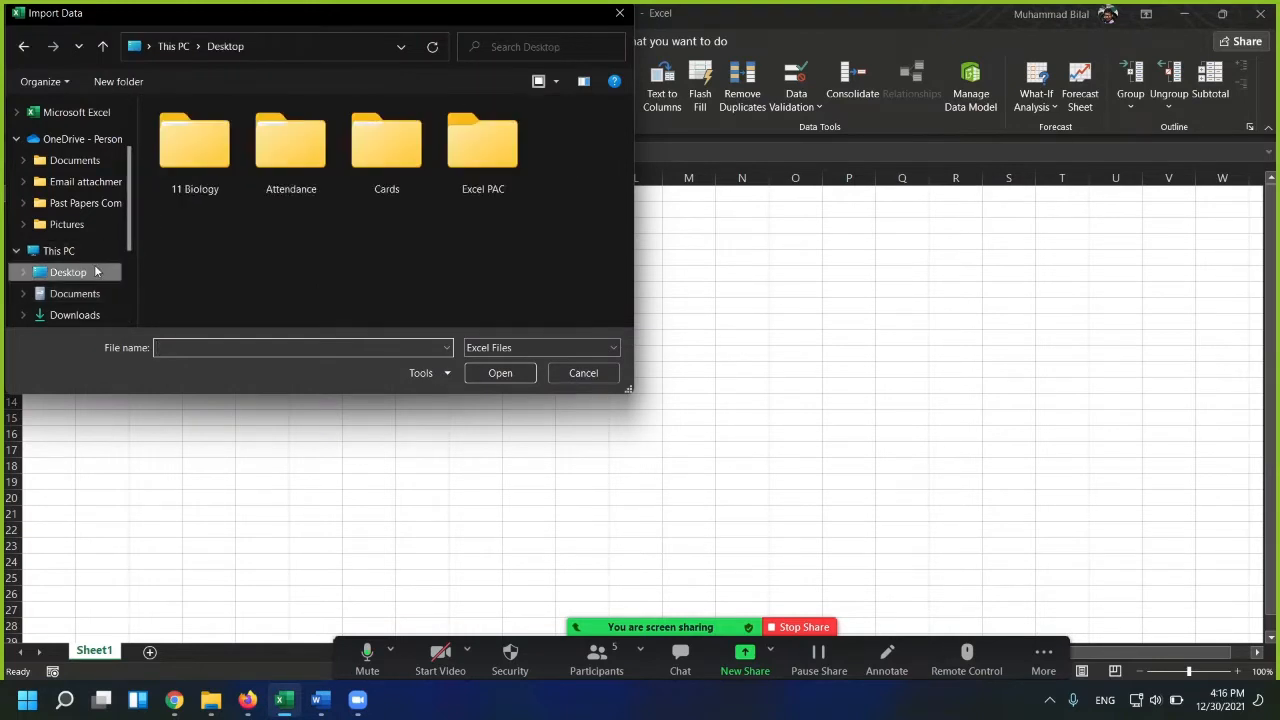
pyautogui.doubleClick(449, 146)
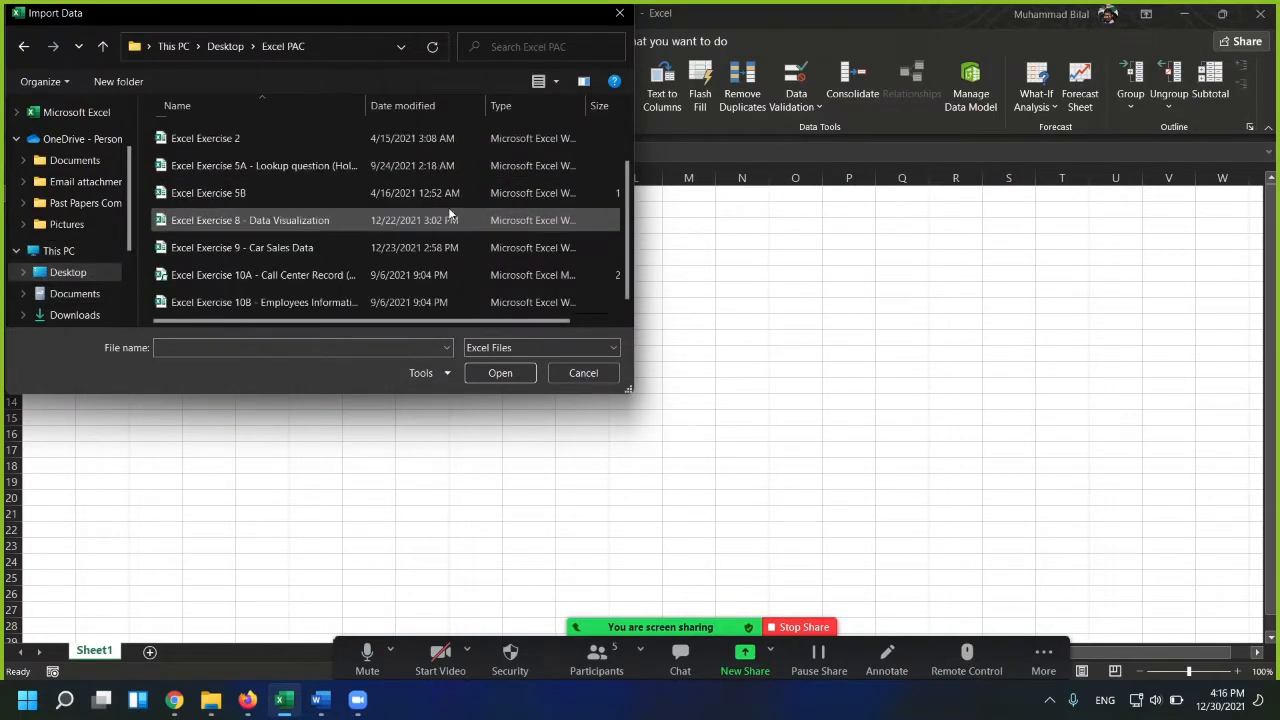
pyautogui.click(262, 305)
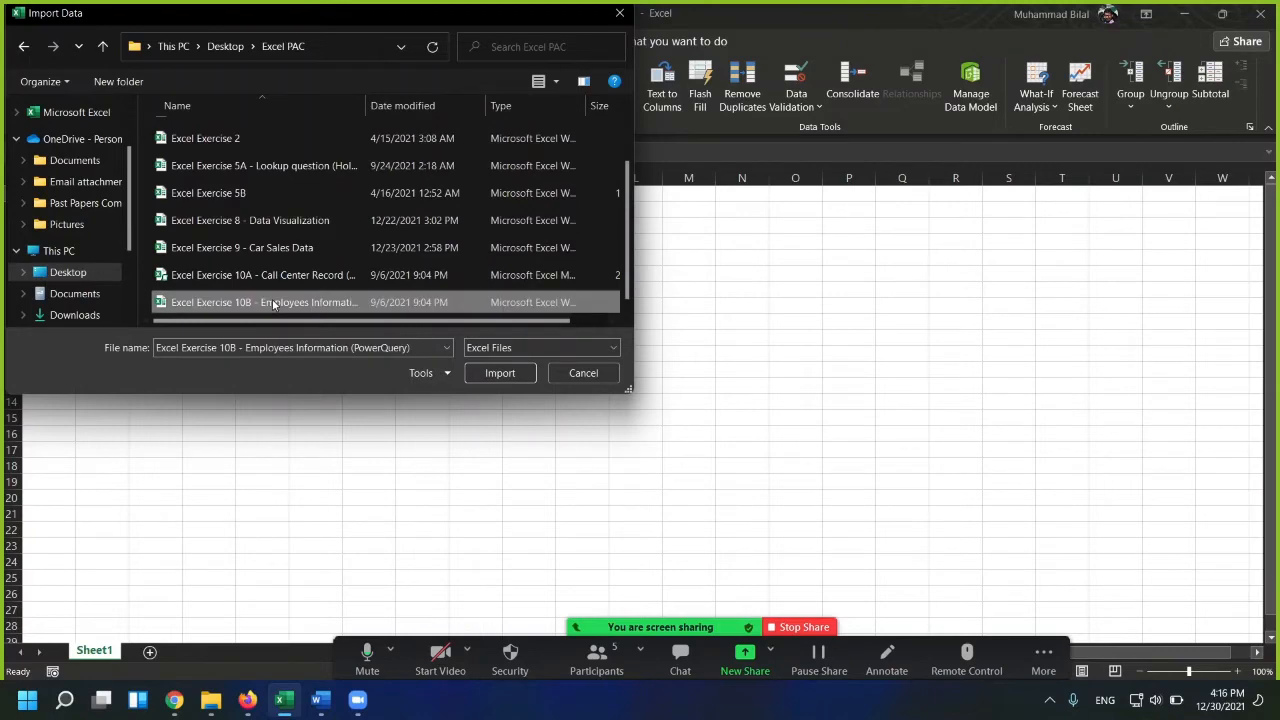
pyautogui.click(497, 372)
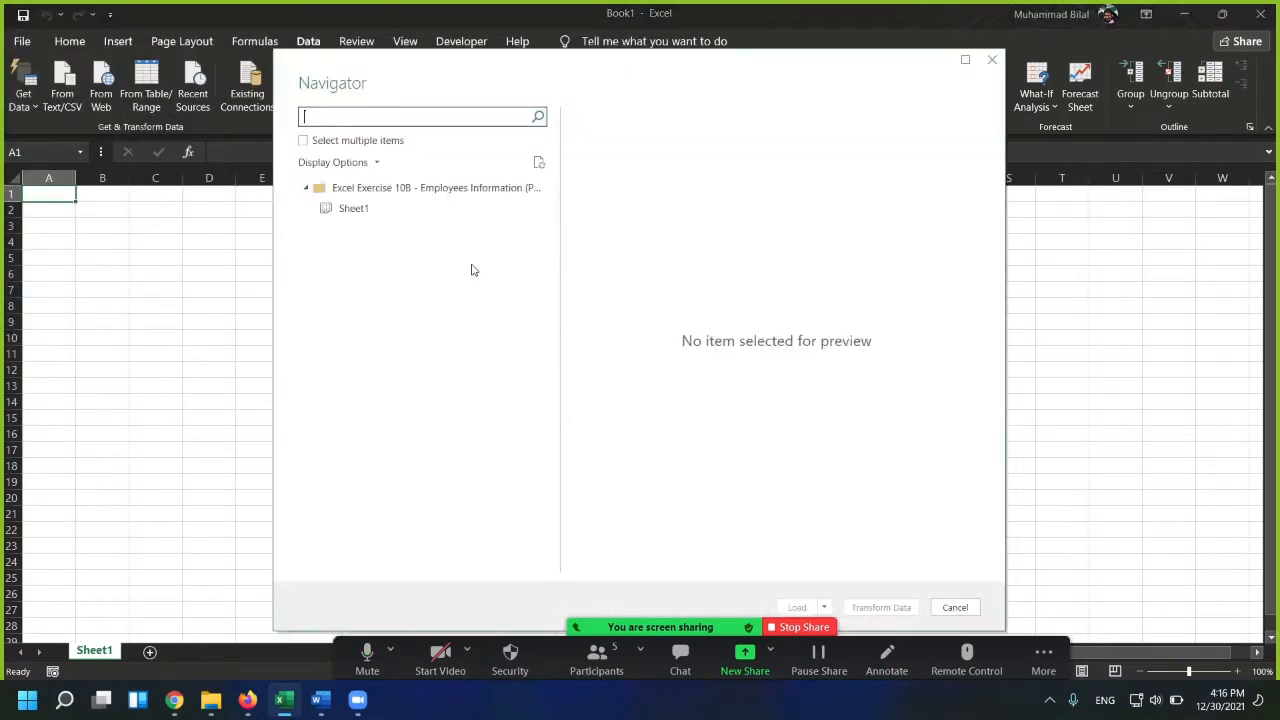
# - Open Sheet1 of the imported workbook for transformation in the Power Query Editor and reposition the editor window higher
pyautogui.click(336, 213)
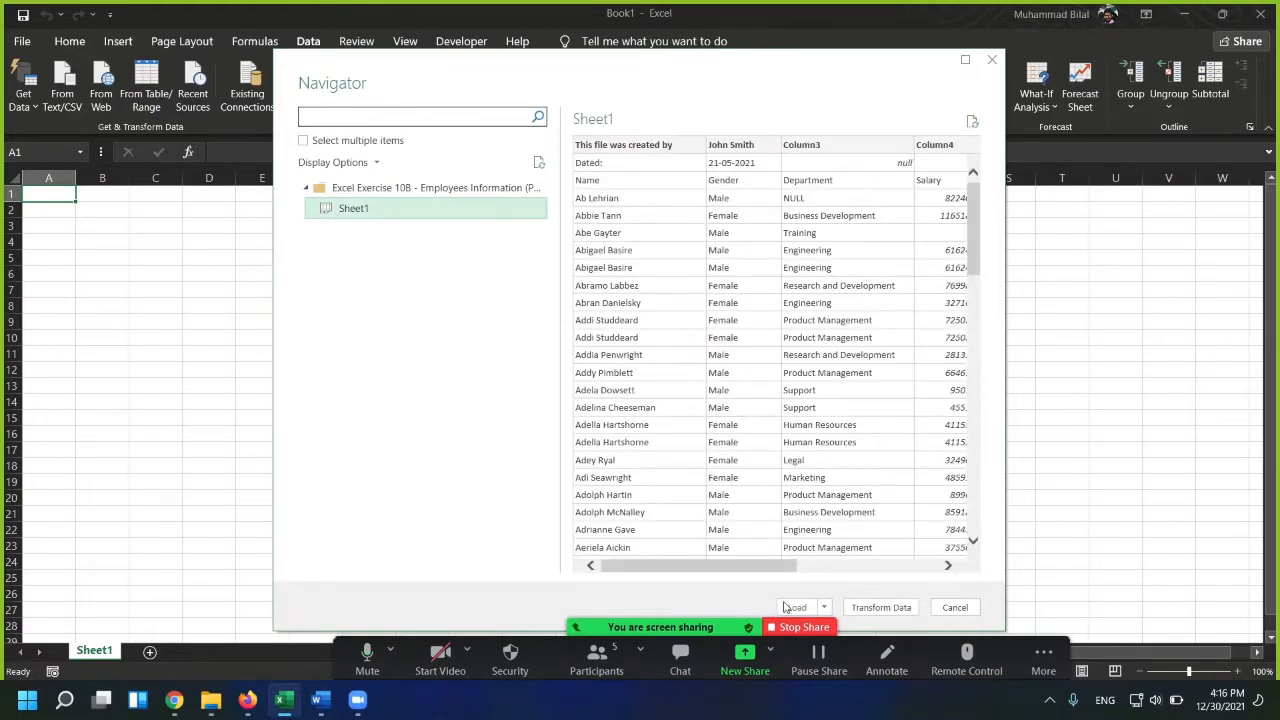
pyautogui.click(873, 610)
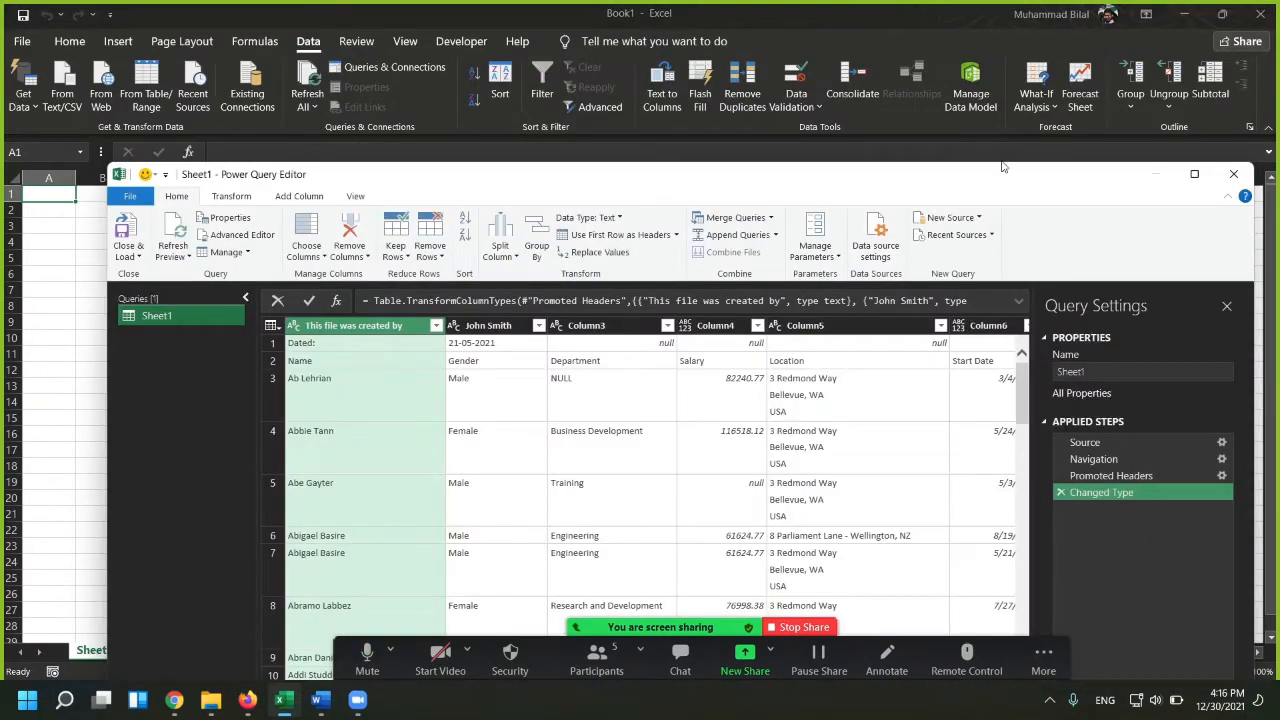
pyautogui.moveTo(1196, 176)
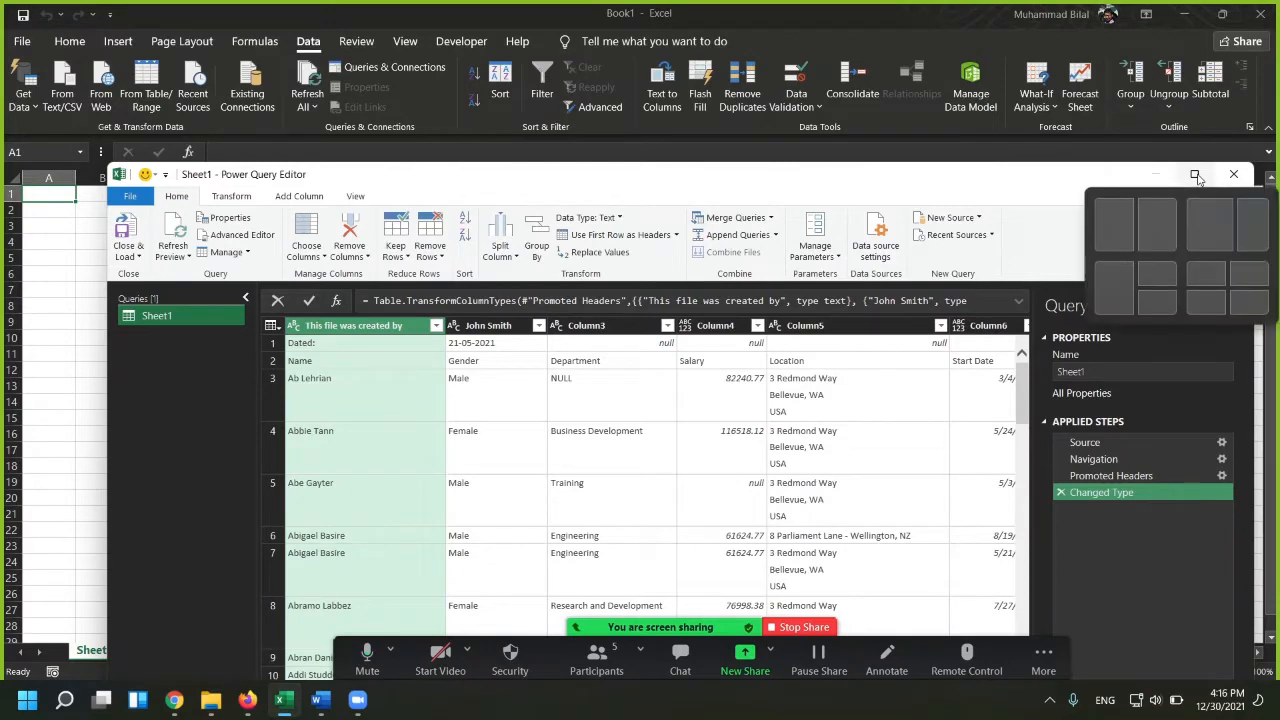
pyautogui.moveTo(725, 174); pyautogui.dragTo(709, 98)
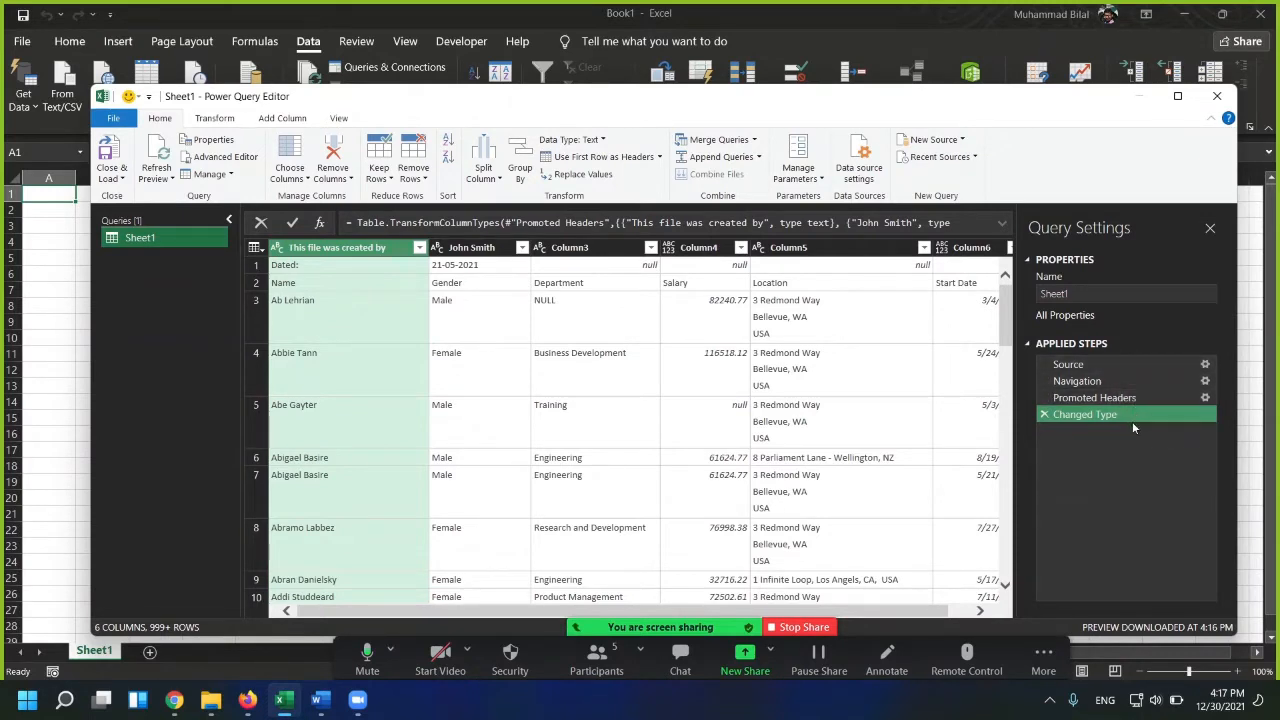
# - Review the formula and data preview of each applied step: Source, Navigation, Promoted Headers and Changed Type
pyautogui.click(1068, 366)
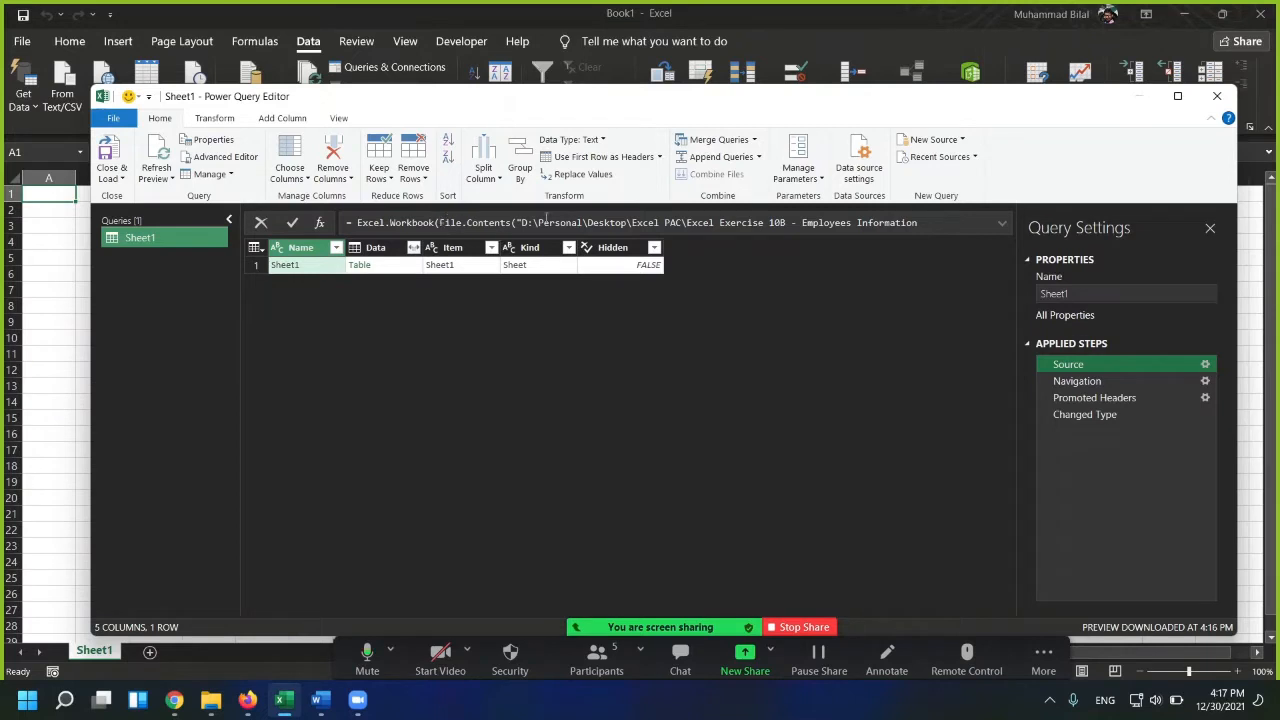
pyautogui.click(1002, 224)
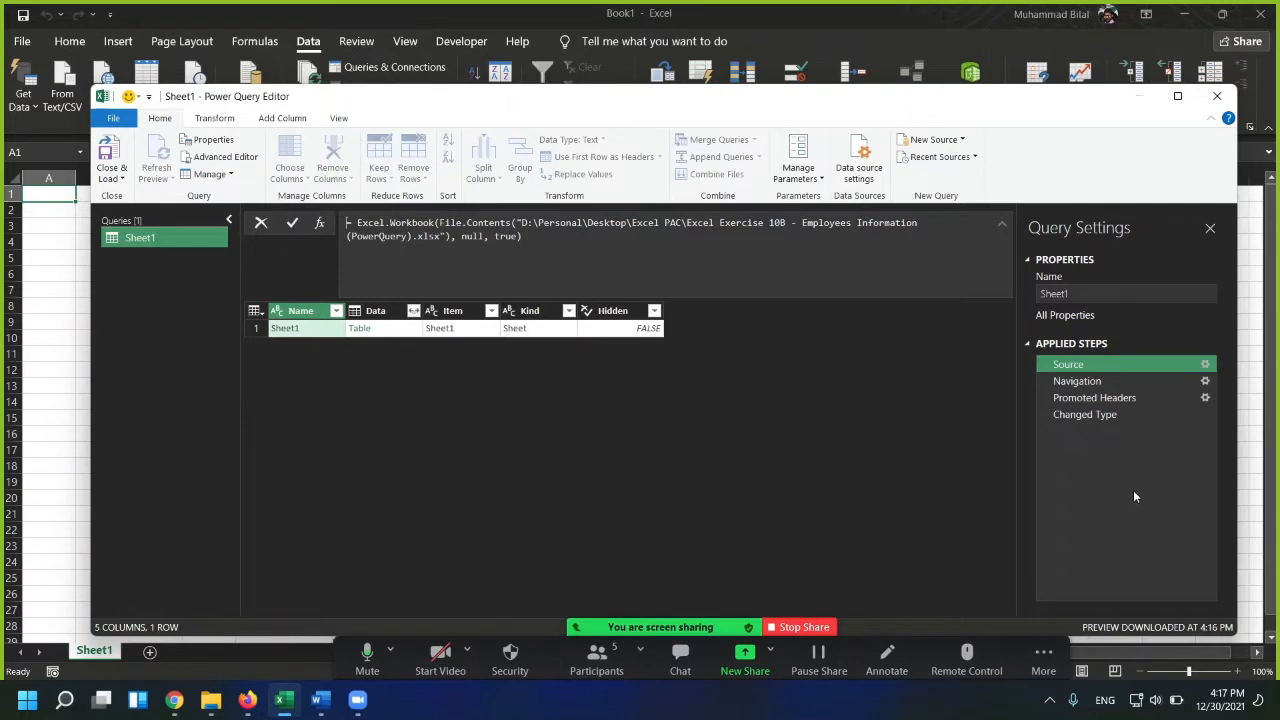
pyautogui.click(1105, 388)
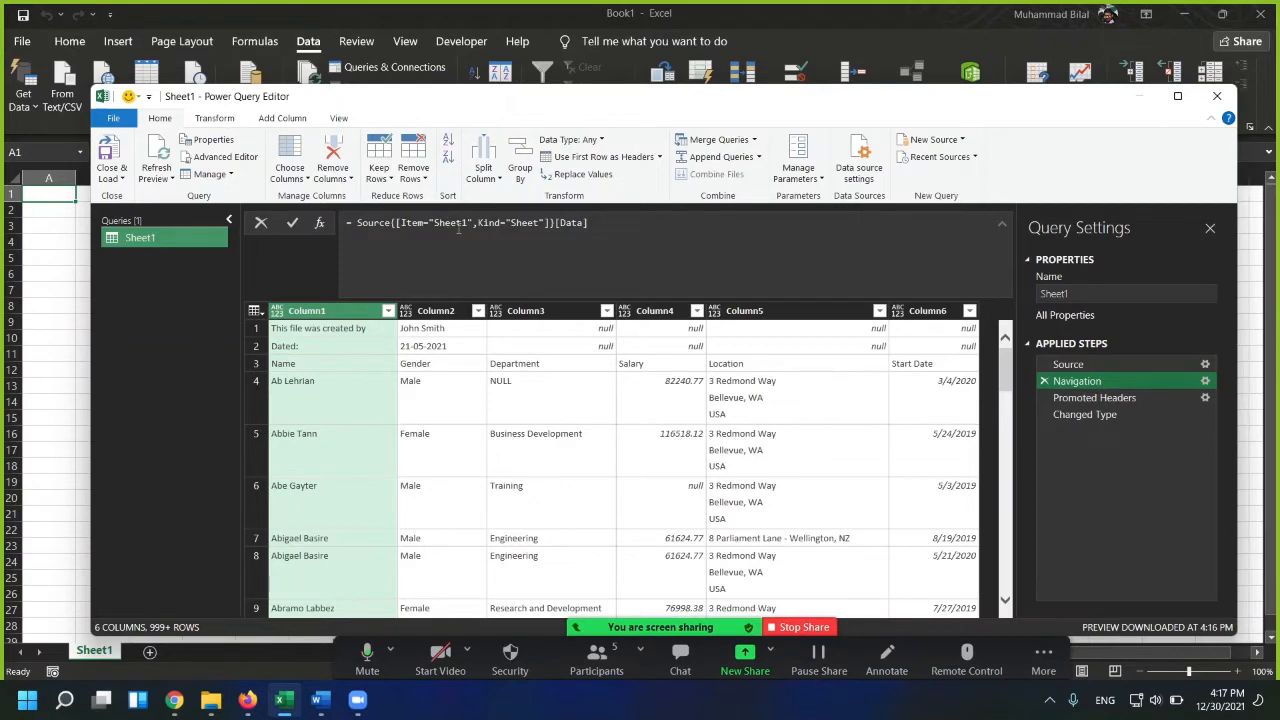
pyautogui.click(1090, 397)
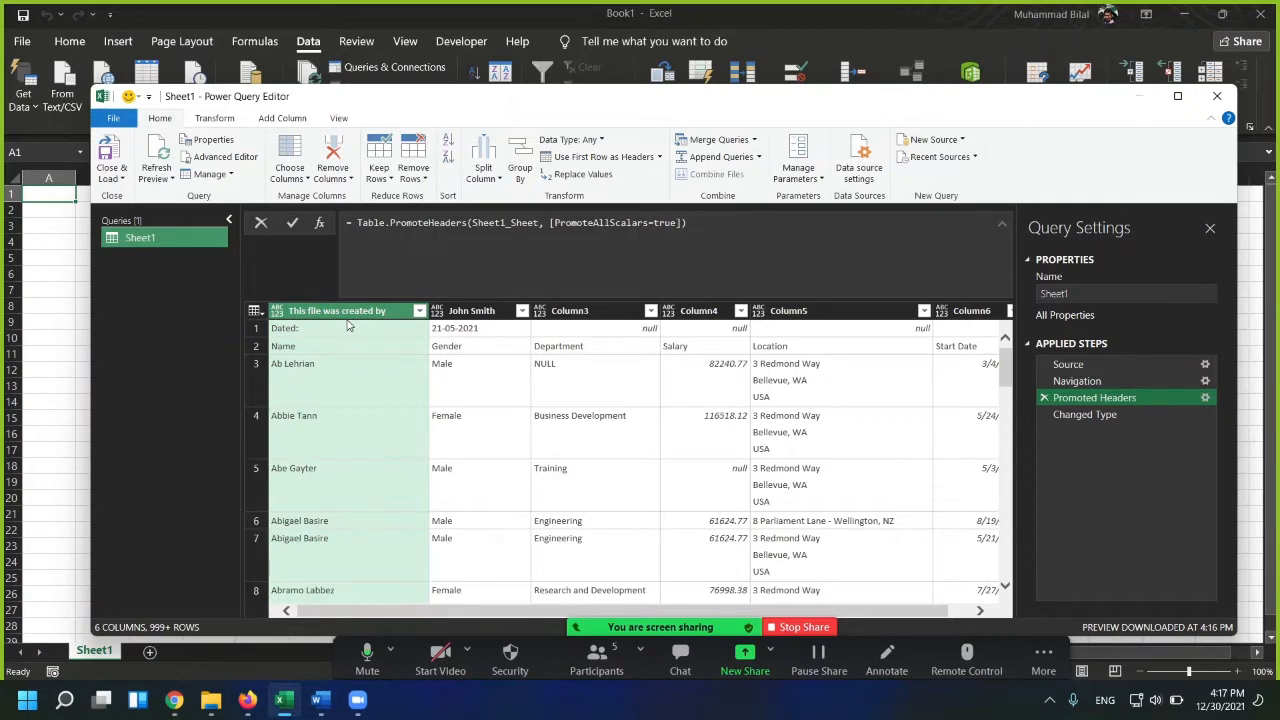
pyautogui.click(1104, 421)
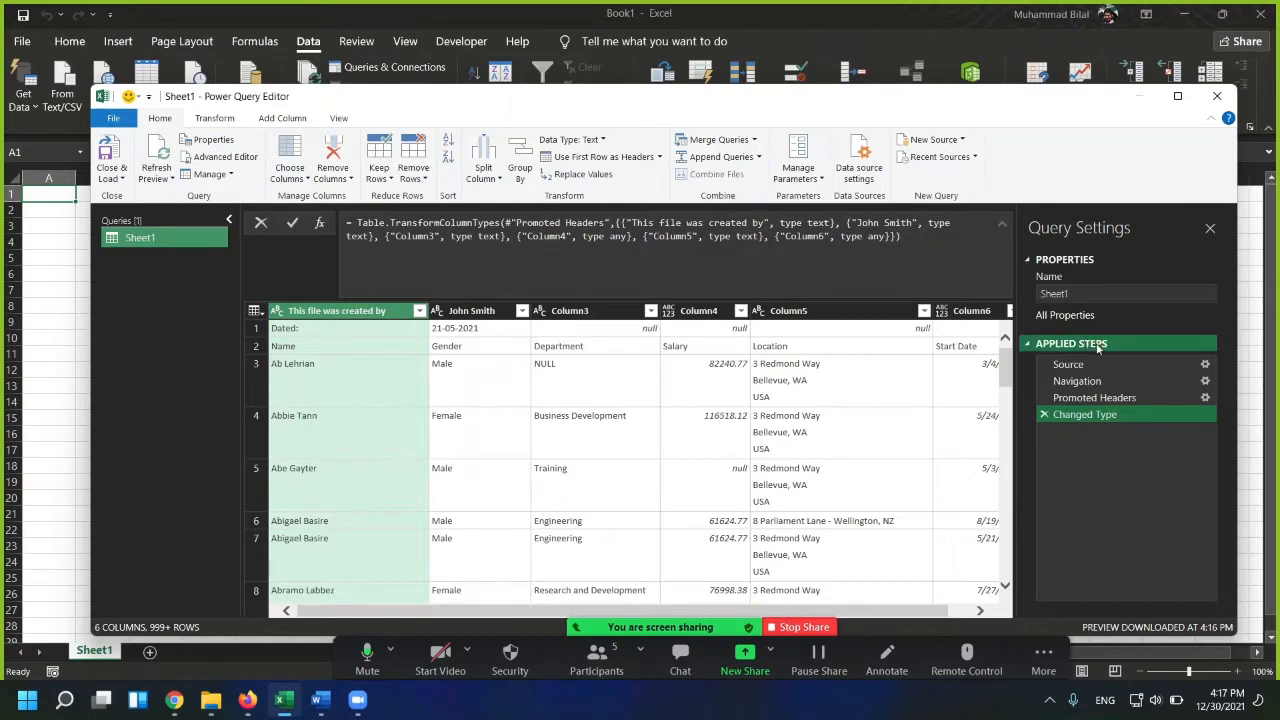
# - Delete the Changed Type and Promoted Headers steps and remove the top 2 rows holding the file creator and date
pyautogui.click(1045, 415)
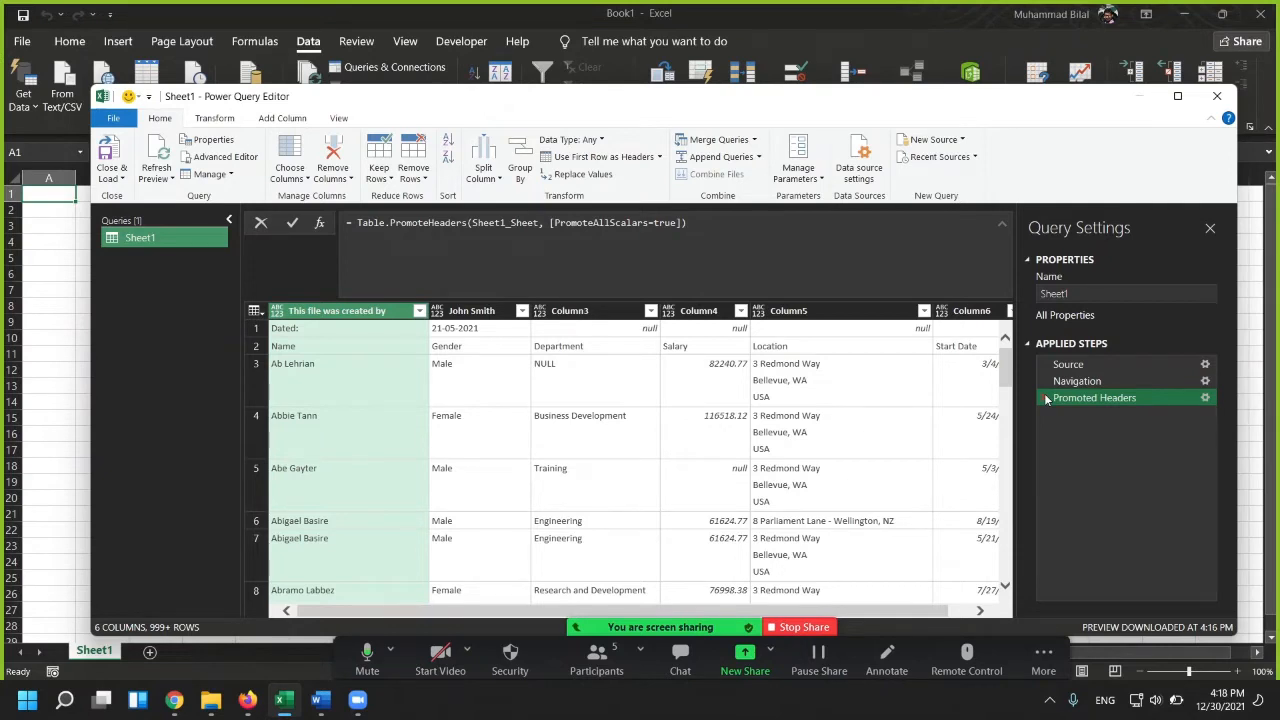
pyautogui.click(1045, 398)
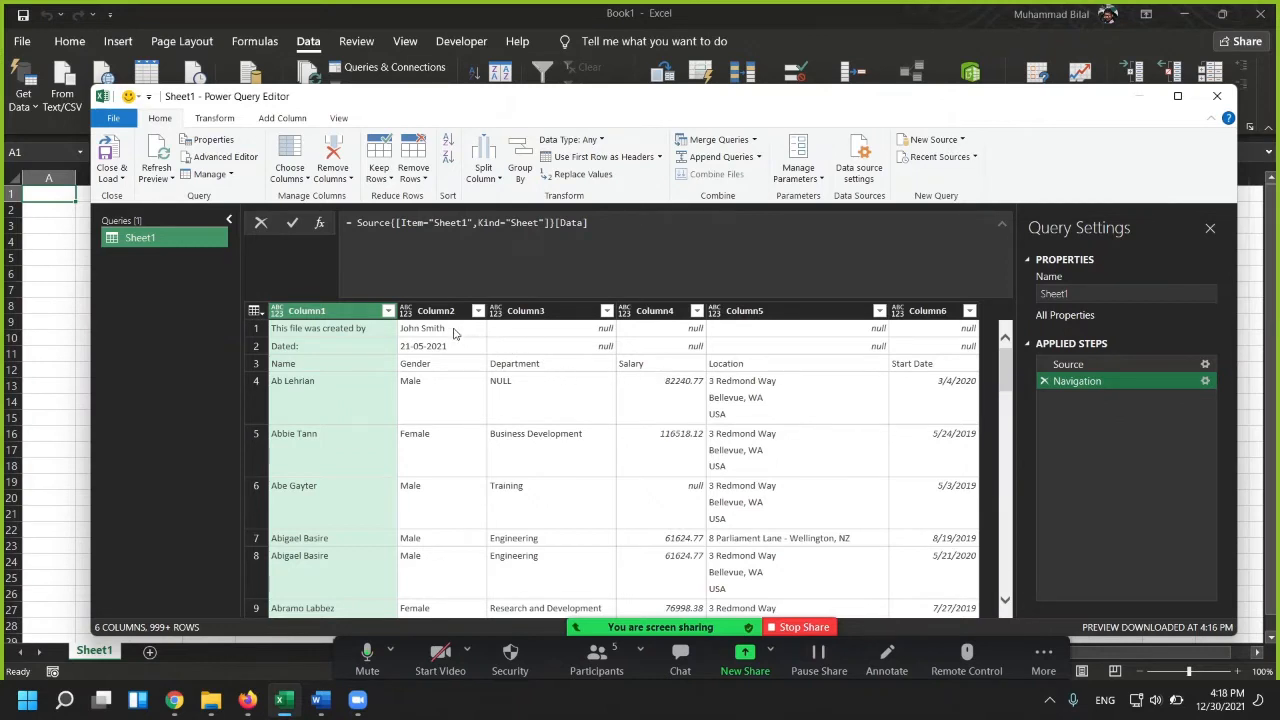
pyautogui.click(255, 333)
pyautogui.click(256, 347)
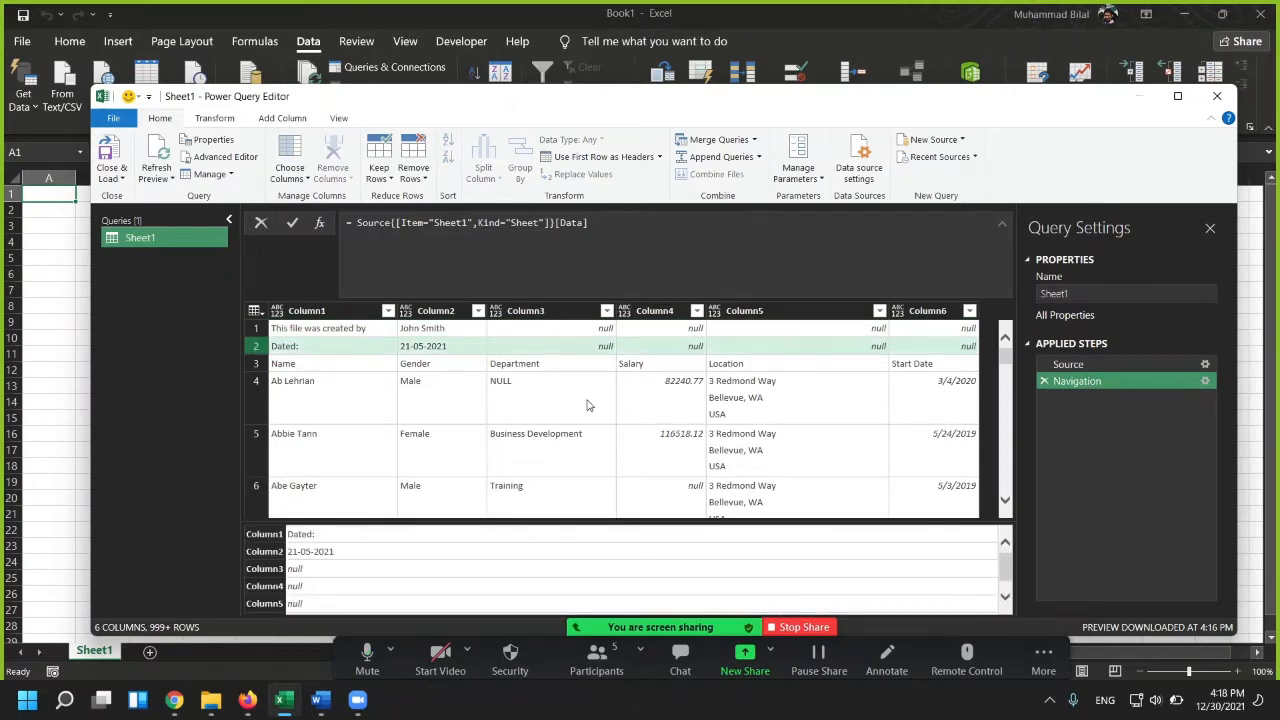
pyautogui.click(414, 174)
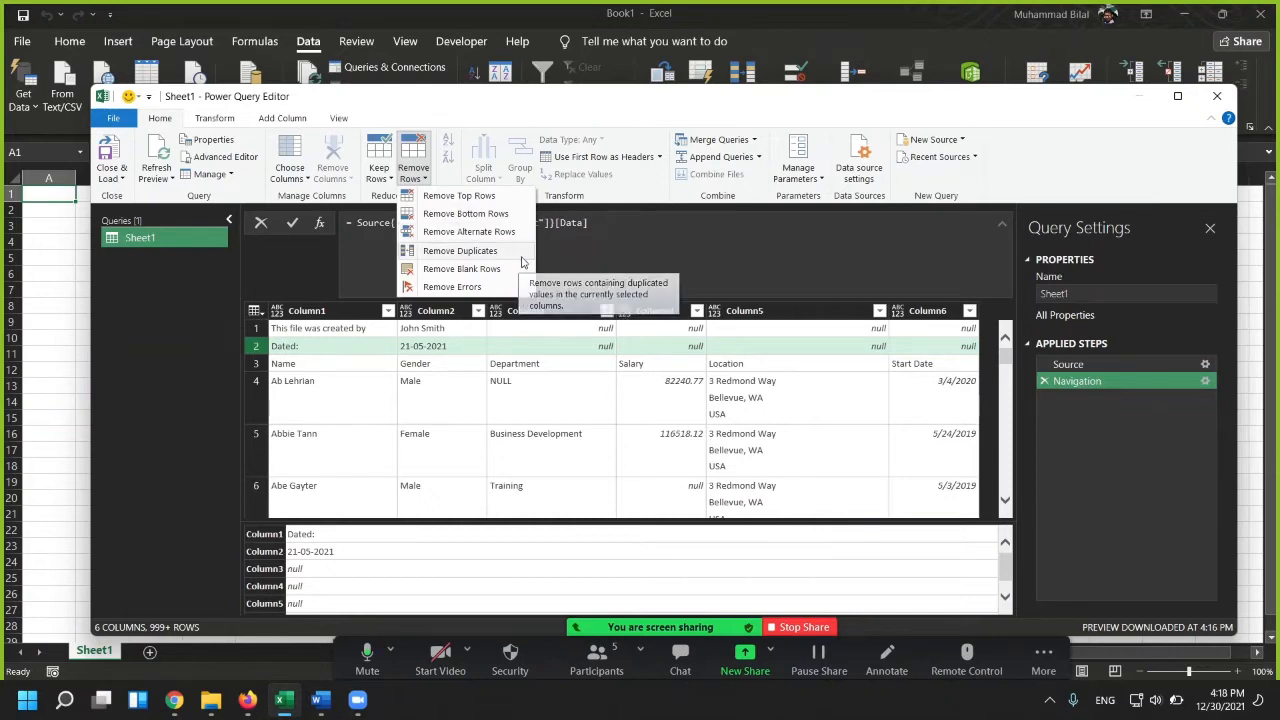
pyautogui.click(508, 197)
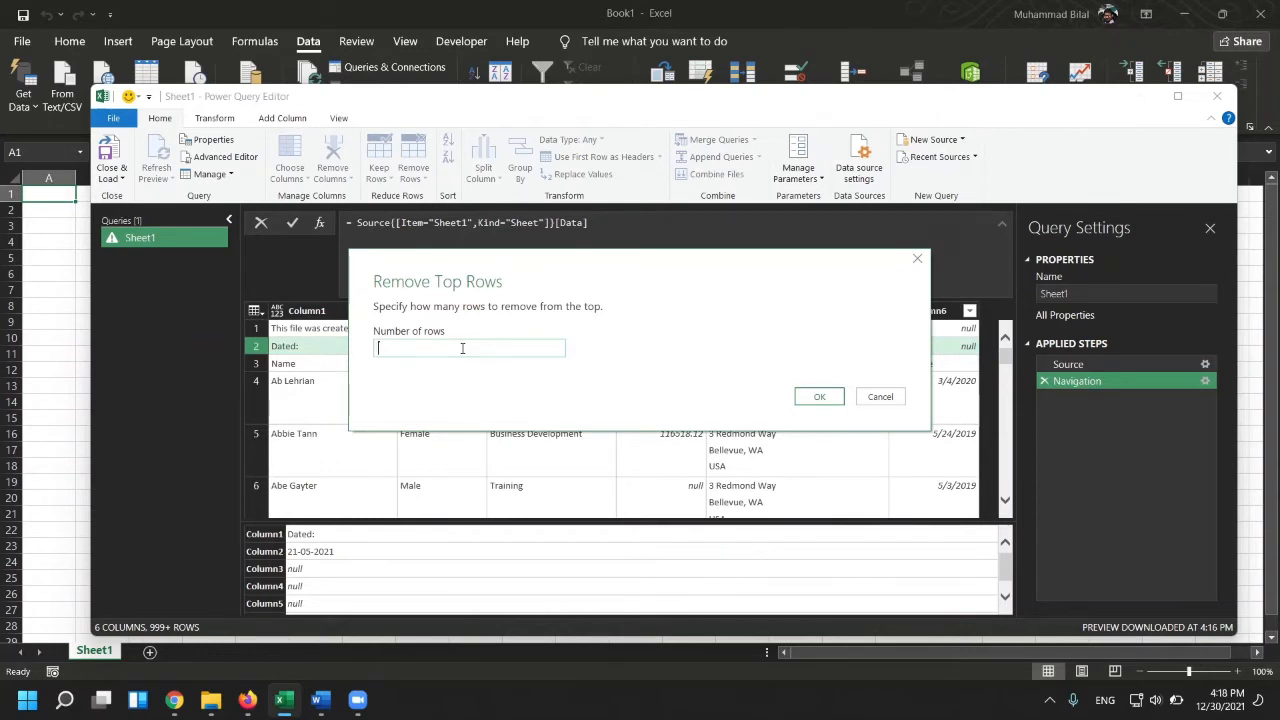
pyautogui.click(817, 400)
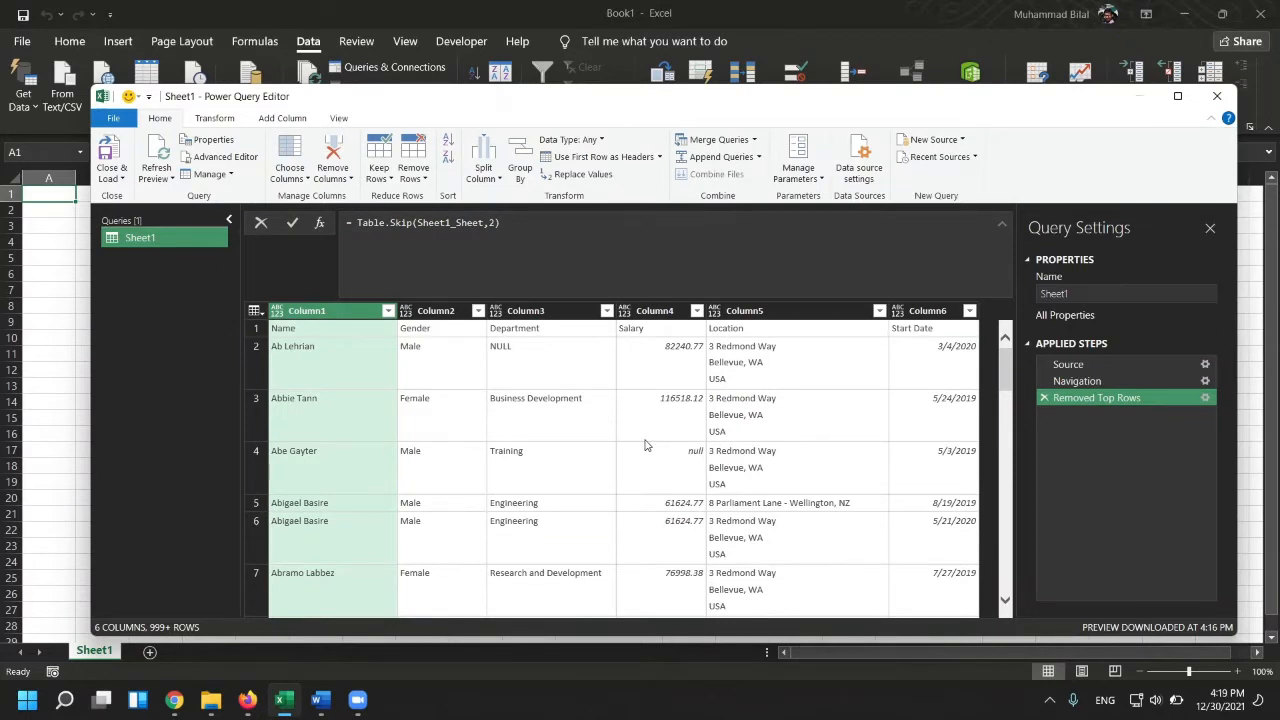
# - Promote the row containing Name, Gender, Department, Salary, Location and Start Date to column headers
pyautogui.click(502, 334)
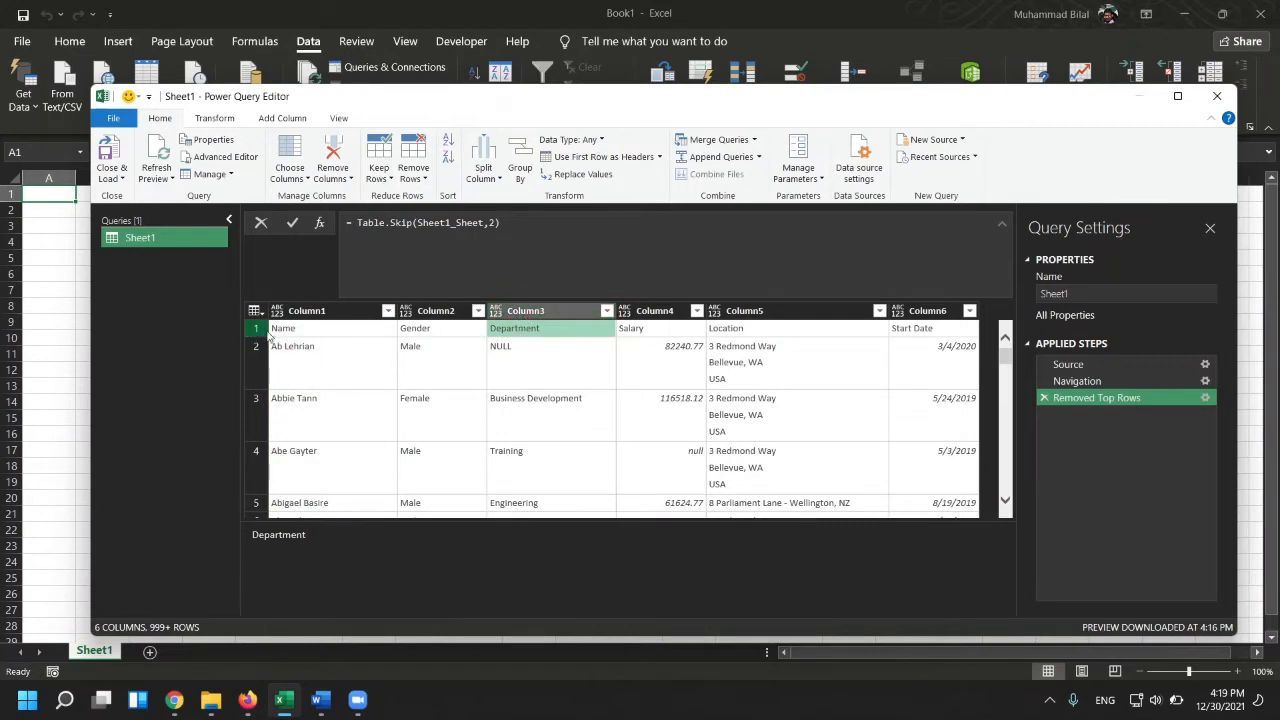
pyautogui.click(296, 340)
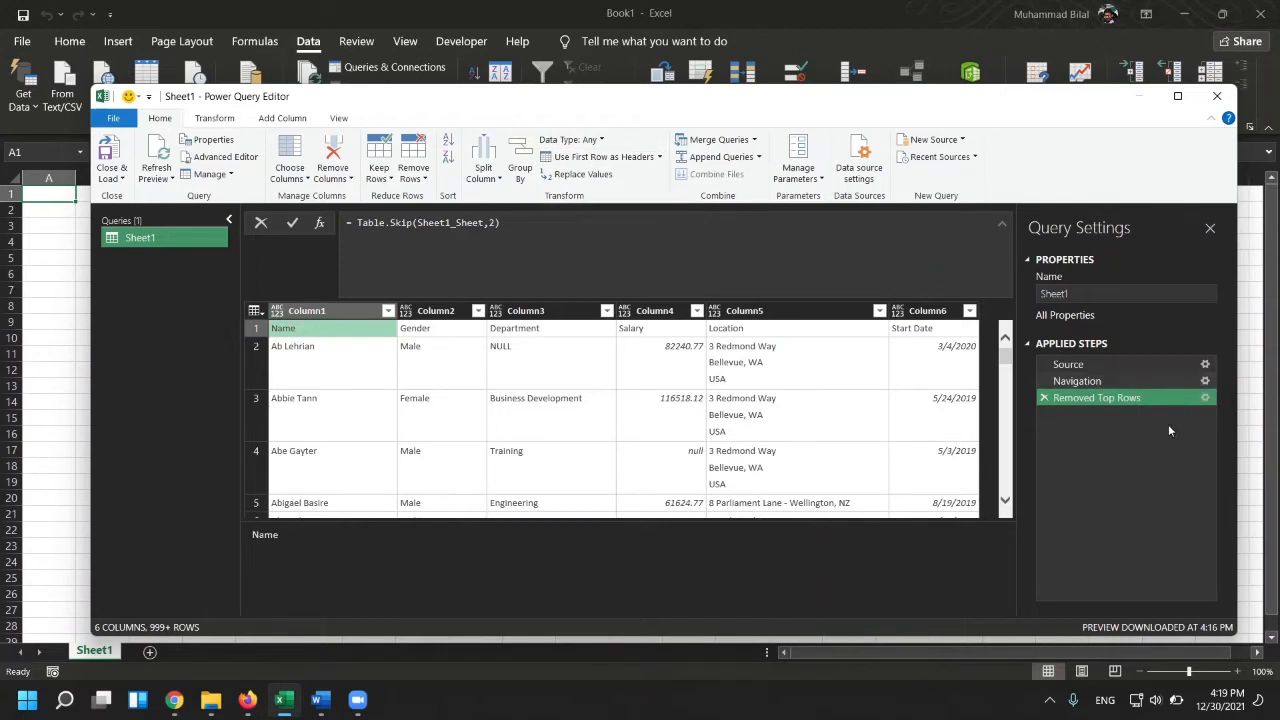
pyautogui.click(578, 157)
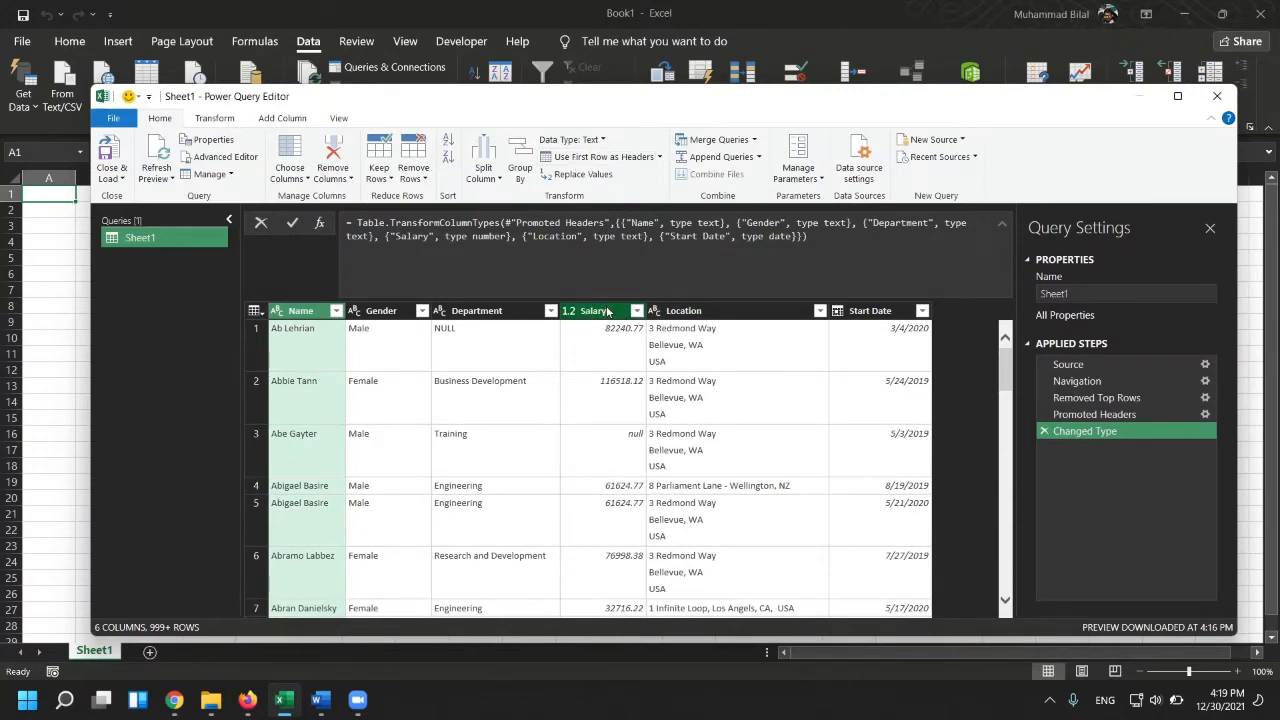
# - Look down the Gender column for cells with missing values
pyautogui.click(416, 350)
pyautogui.scroll(-3, 410, 425)
pyautogui.scroll(-7, 410, 425)
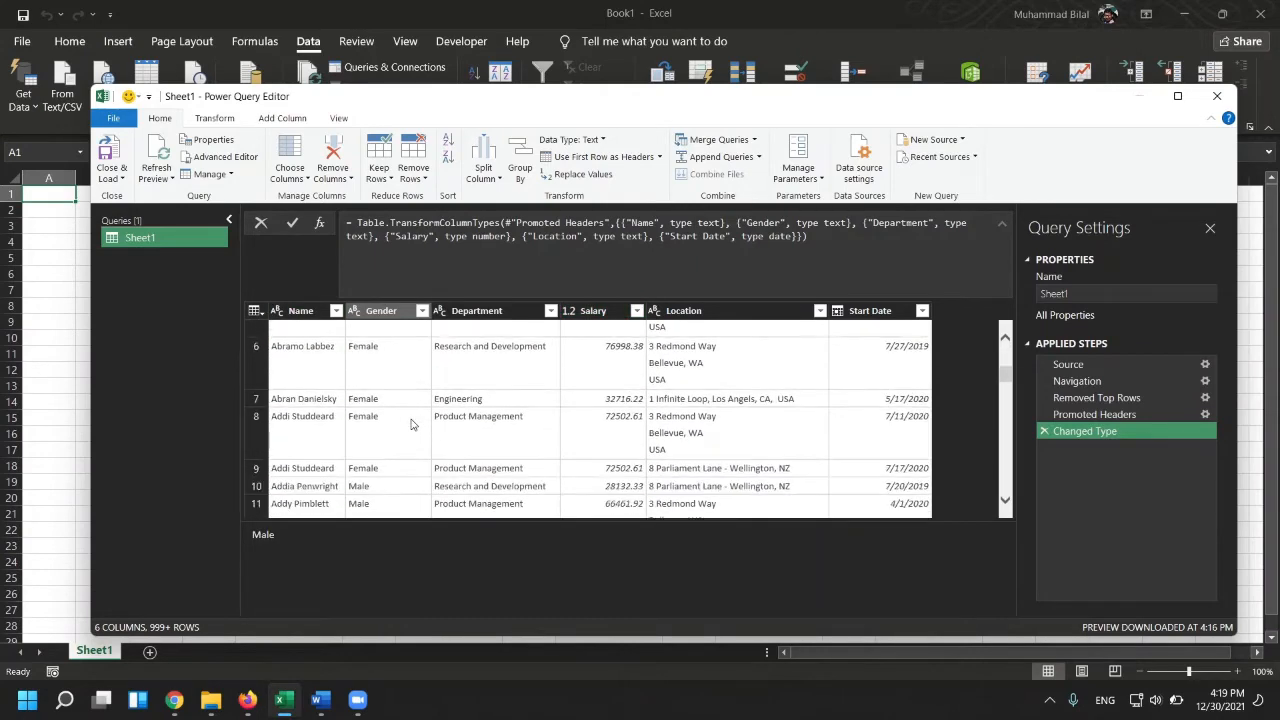
pyautogui.scroll(-6, 410, 425)
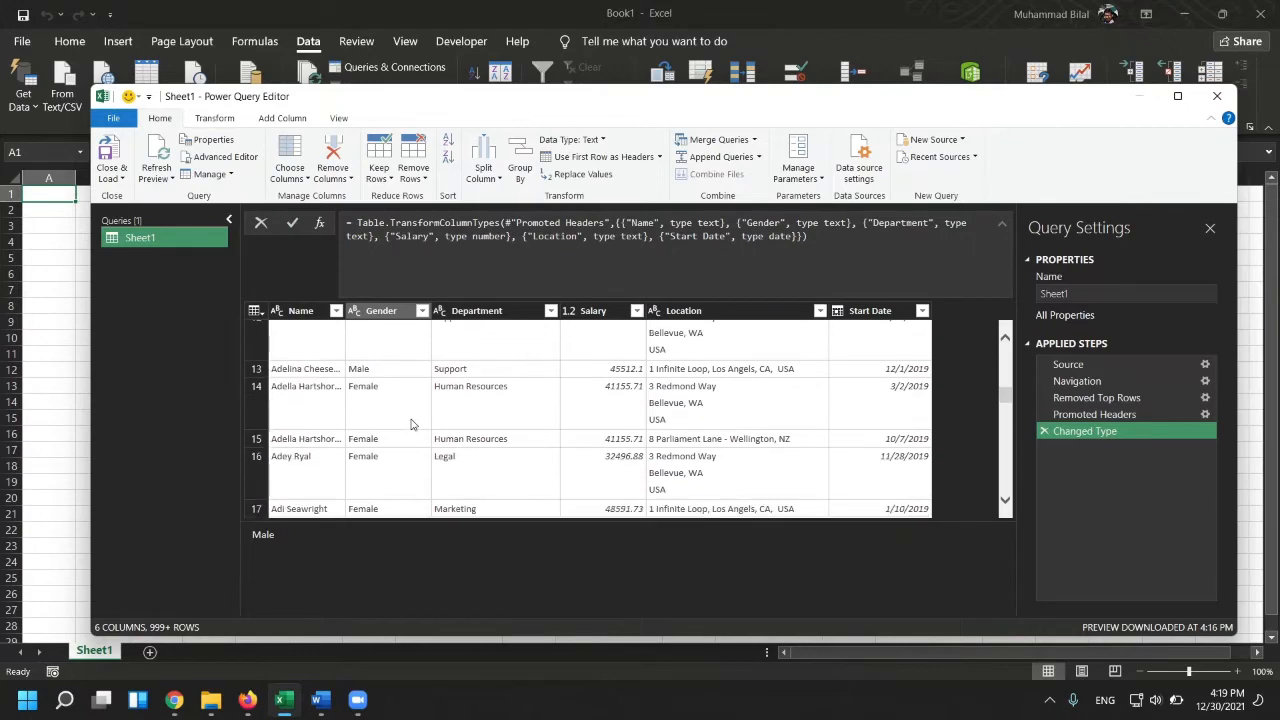
pyautogui.scroll(-6, 410, 410)
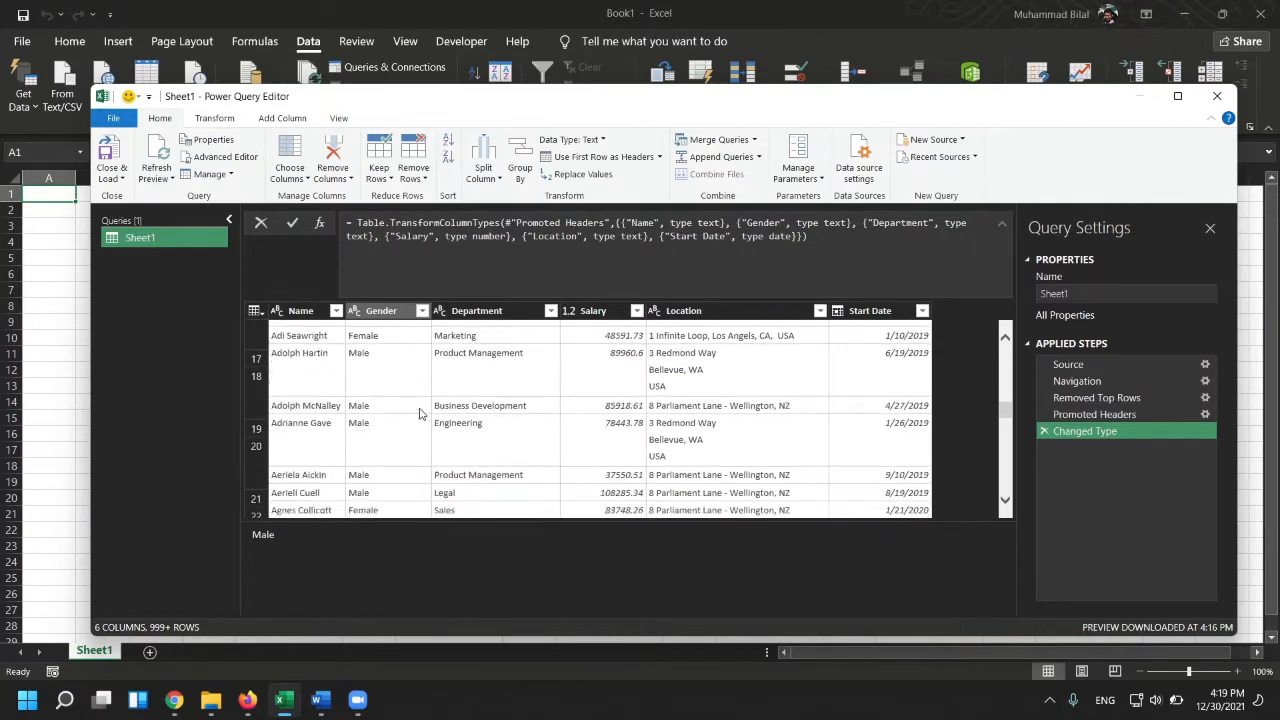
pyautogui.scroll(-6, 407, 418)
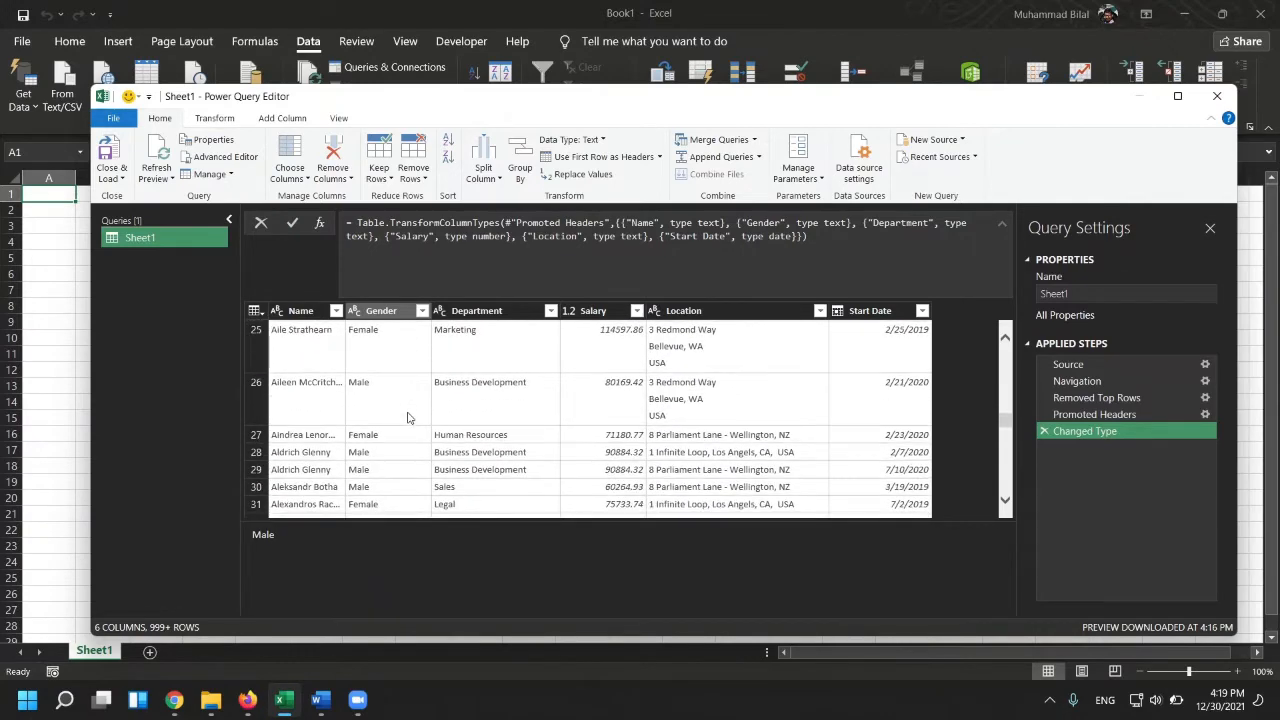
pyautogui.scroll(-3, 407, 418)
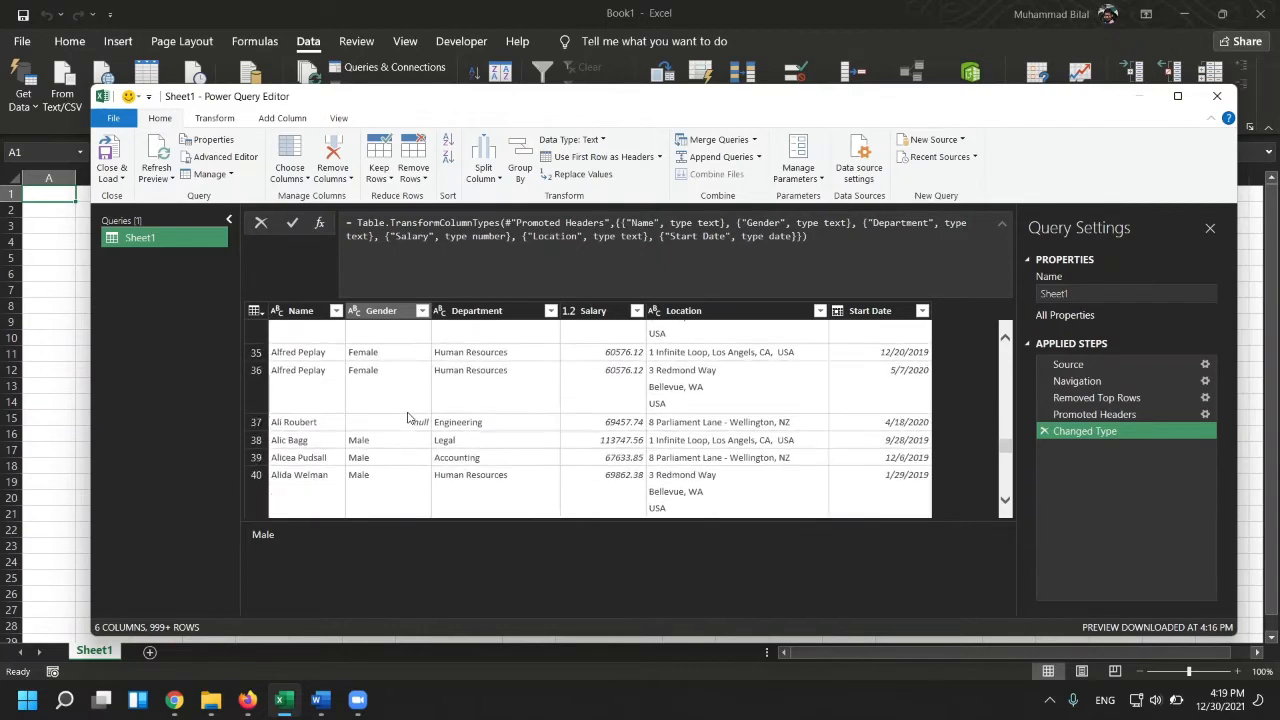
pyautogui.click(398, 364)
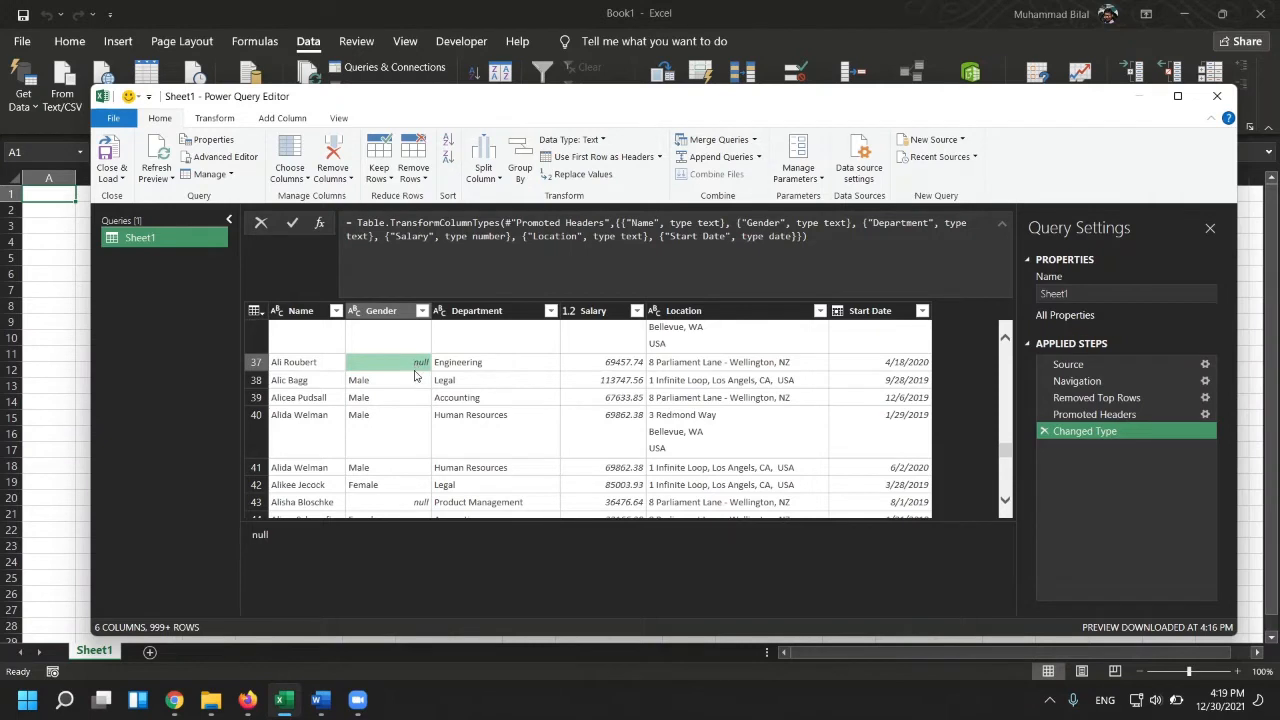
# - Replace the null values in the Gender column with "Not specified" and check the replacements down the column
pyautogui.click(415, 314)
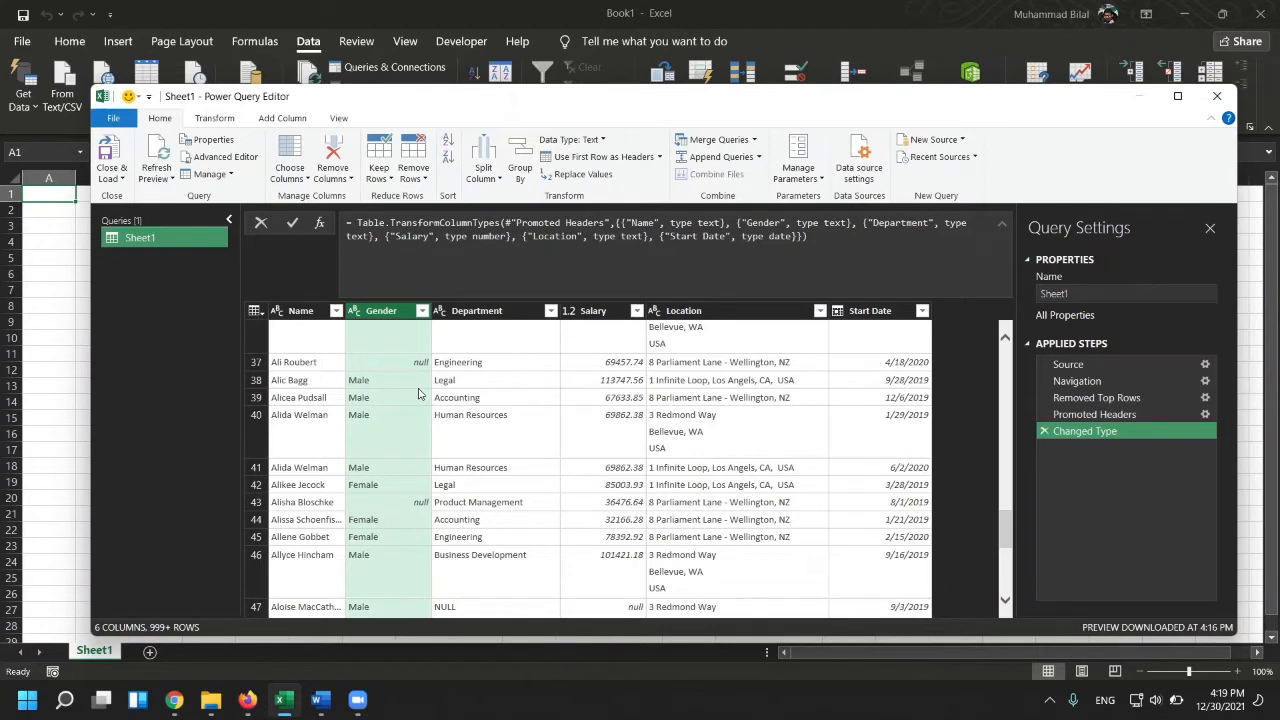
pyautogui.click(599, 176)
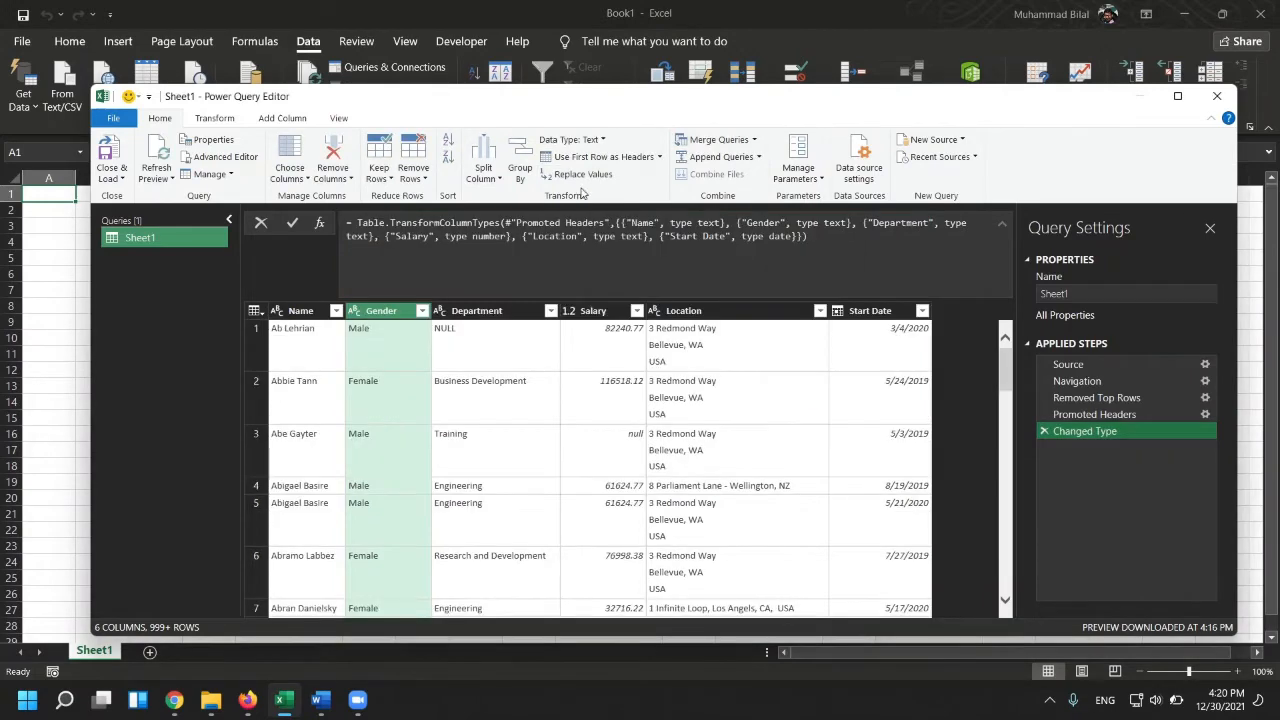
pyautogui.click(598, 176)
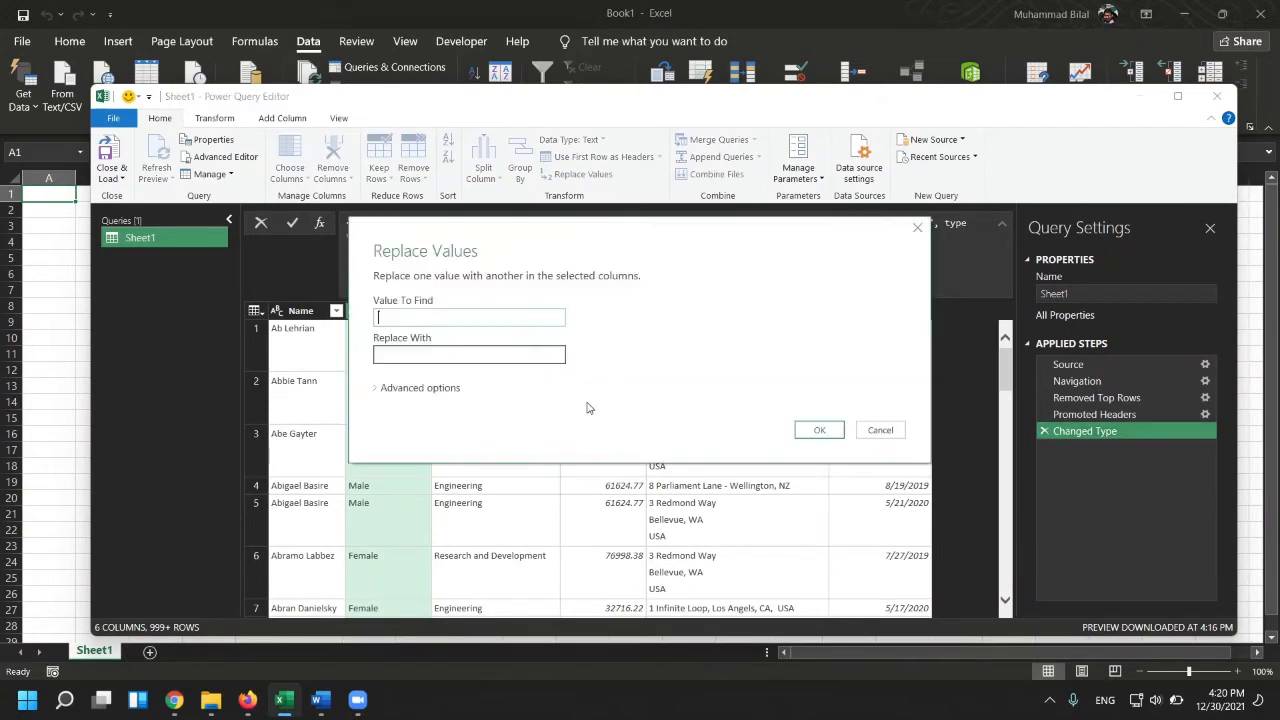
pyautogui.press('Tab')
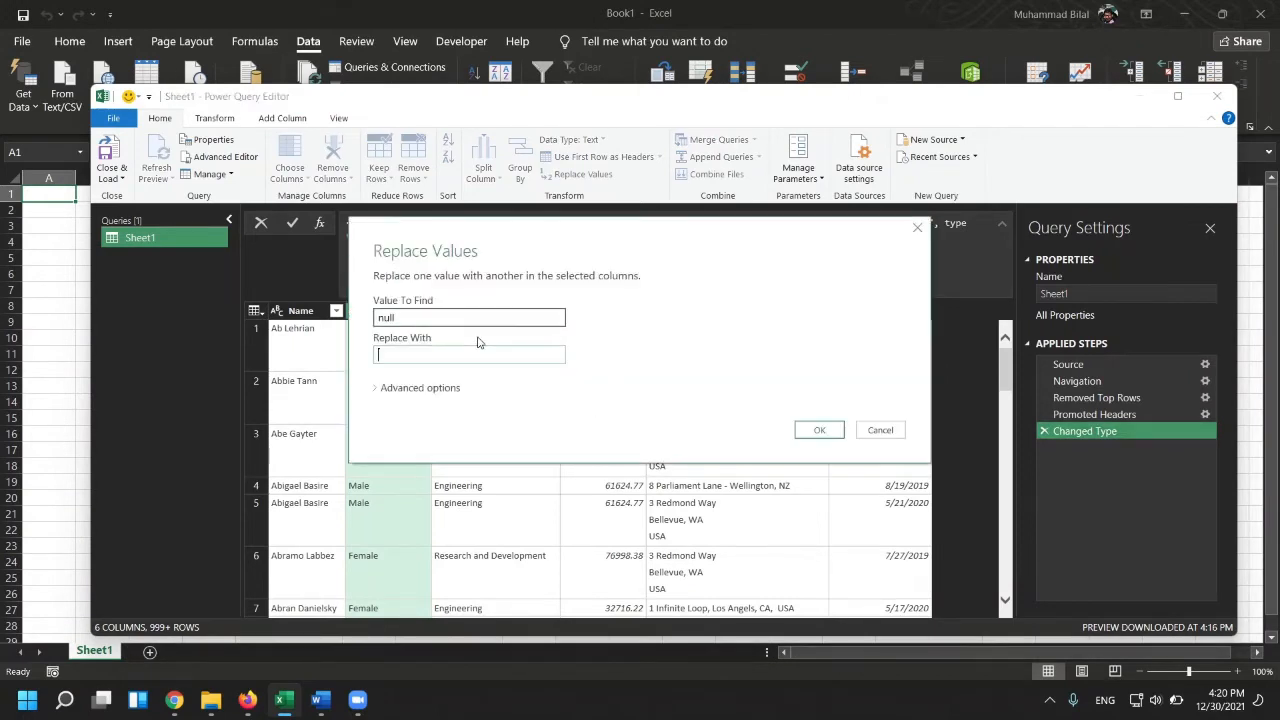
pyautogui.write('Not specified')
pyautogui.click(819, 430)
pyautogui.scroll(-5, 352, 430)
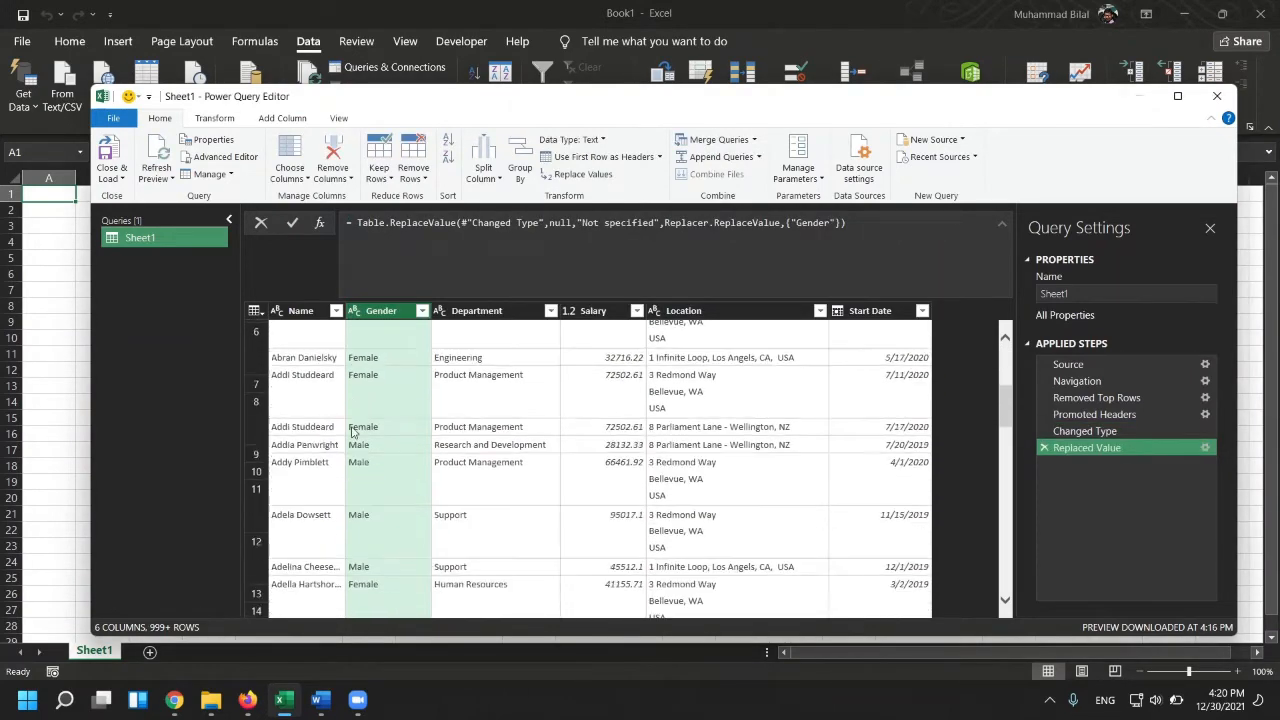
pyautogui.scroll(-6, 352, 432)
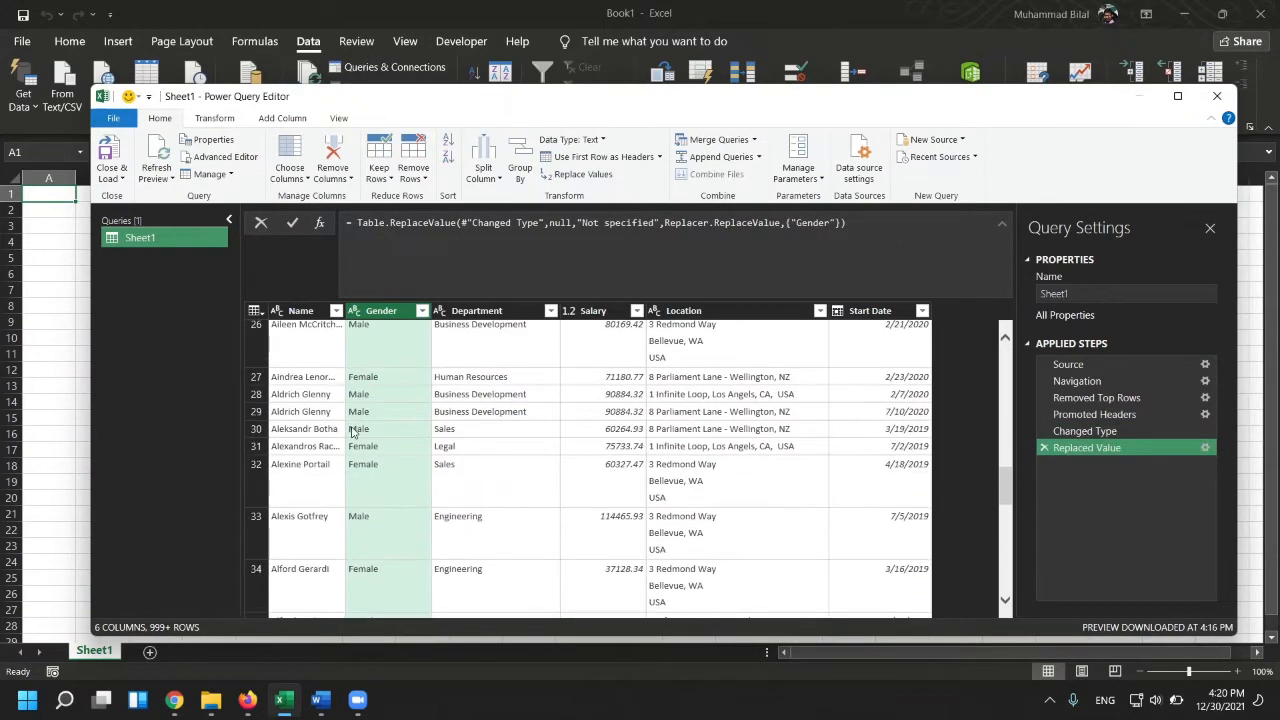
pyautogui.scroll(-1, 352, 432)
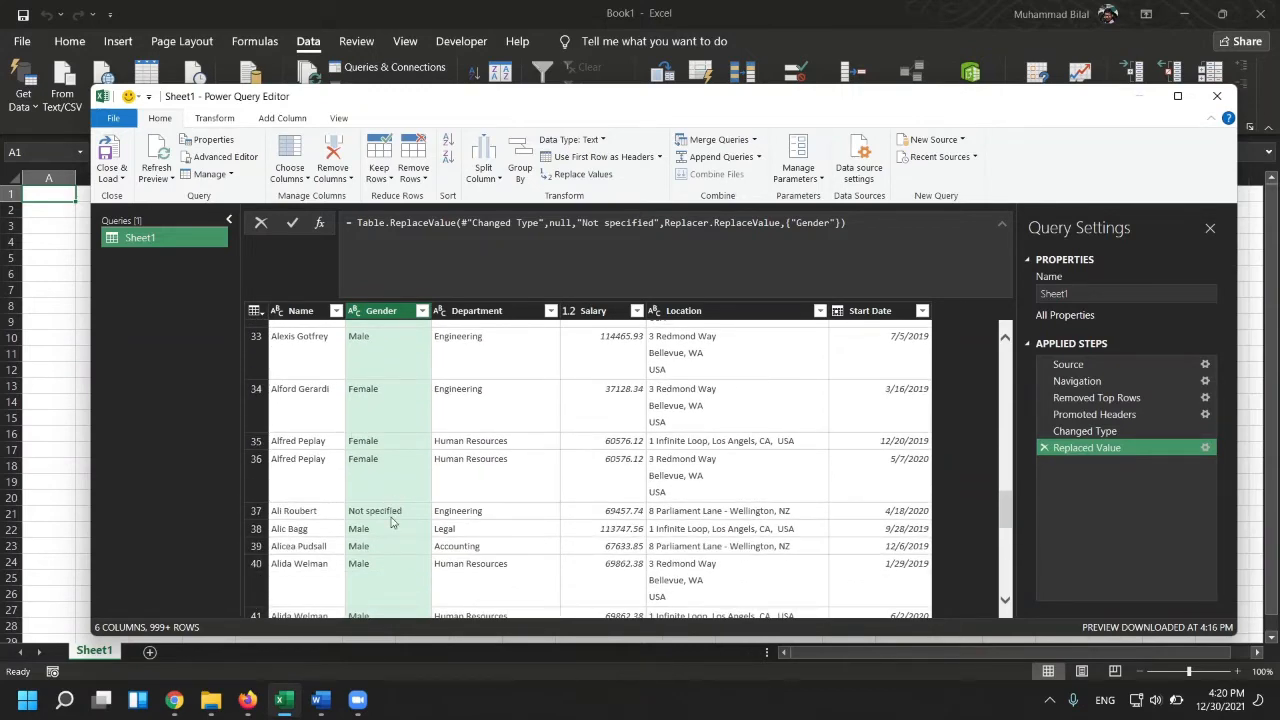
# - Filter the Salary column to exclude rows with null values
pyautogui.scroll(2, 660, 437)
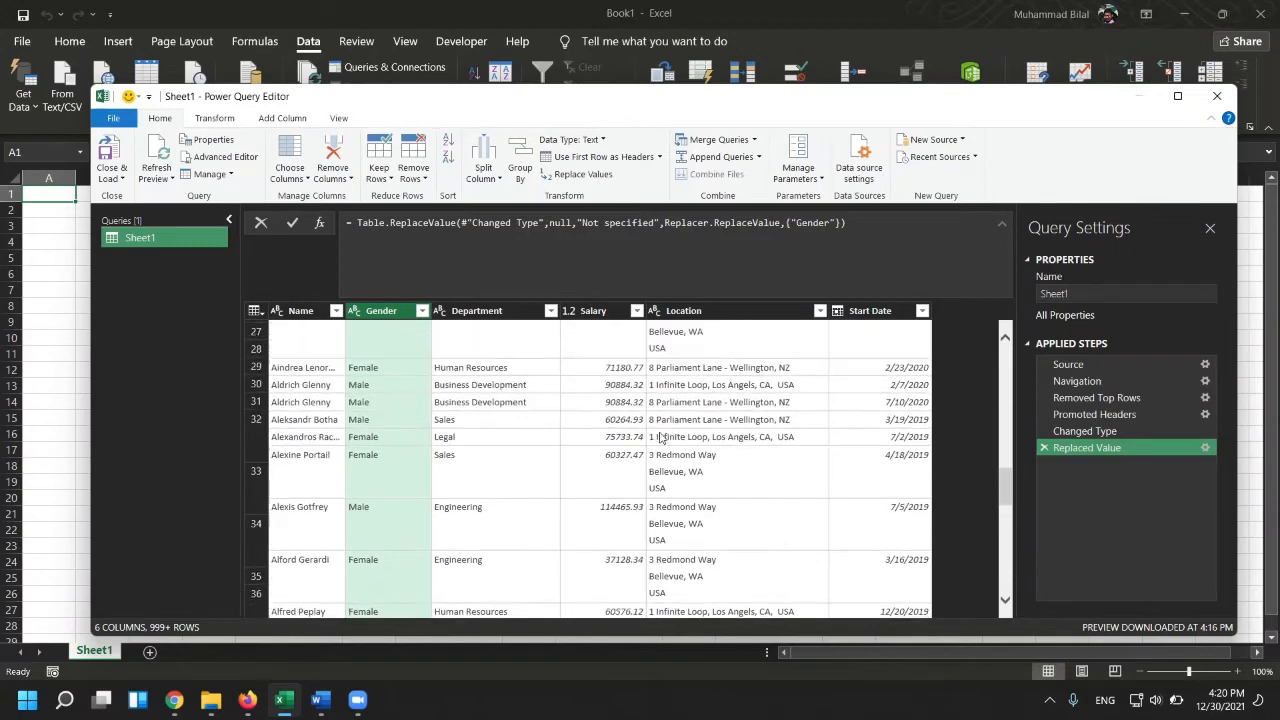
pyautogui.scroll(2, 660, 437)
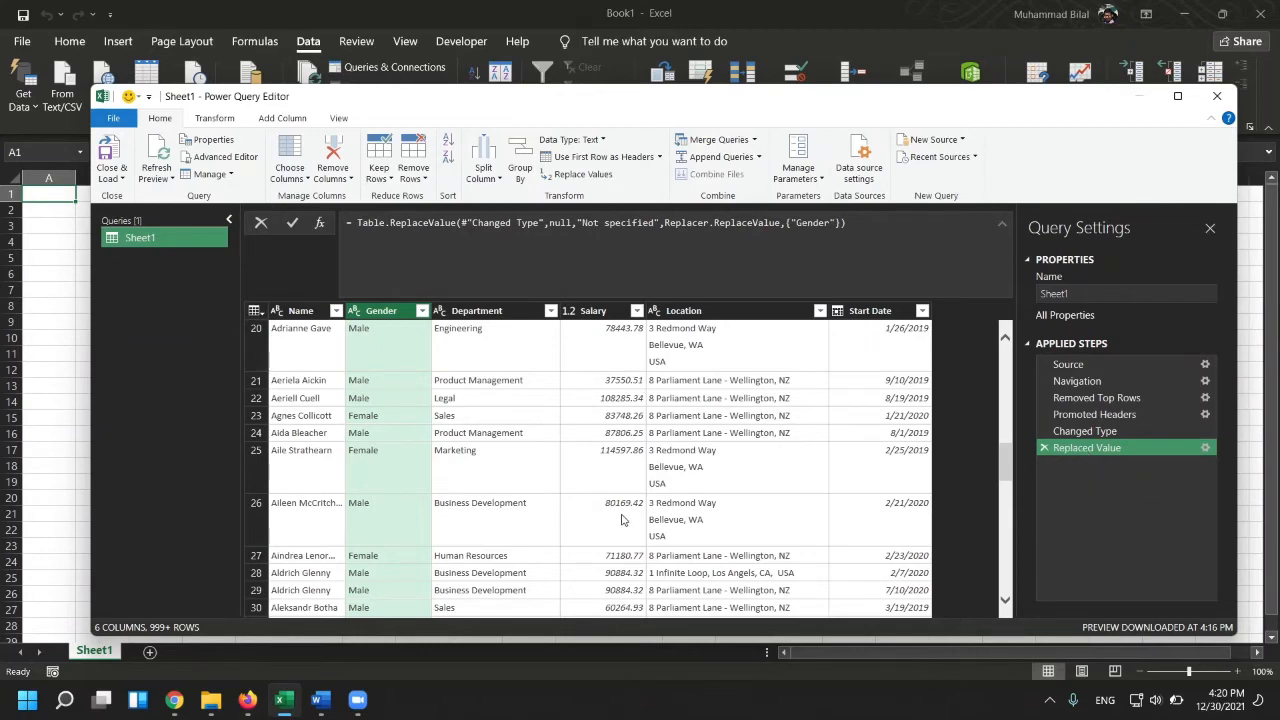
pyautogui.scroll(-2, 622, 518)
pyautogui.scroll(-6, 622, 518)
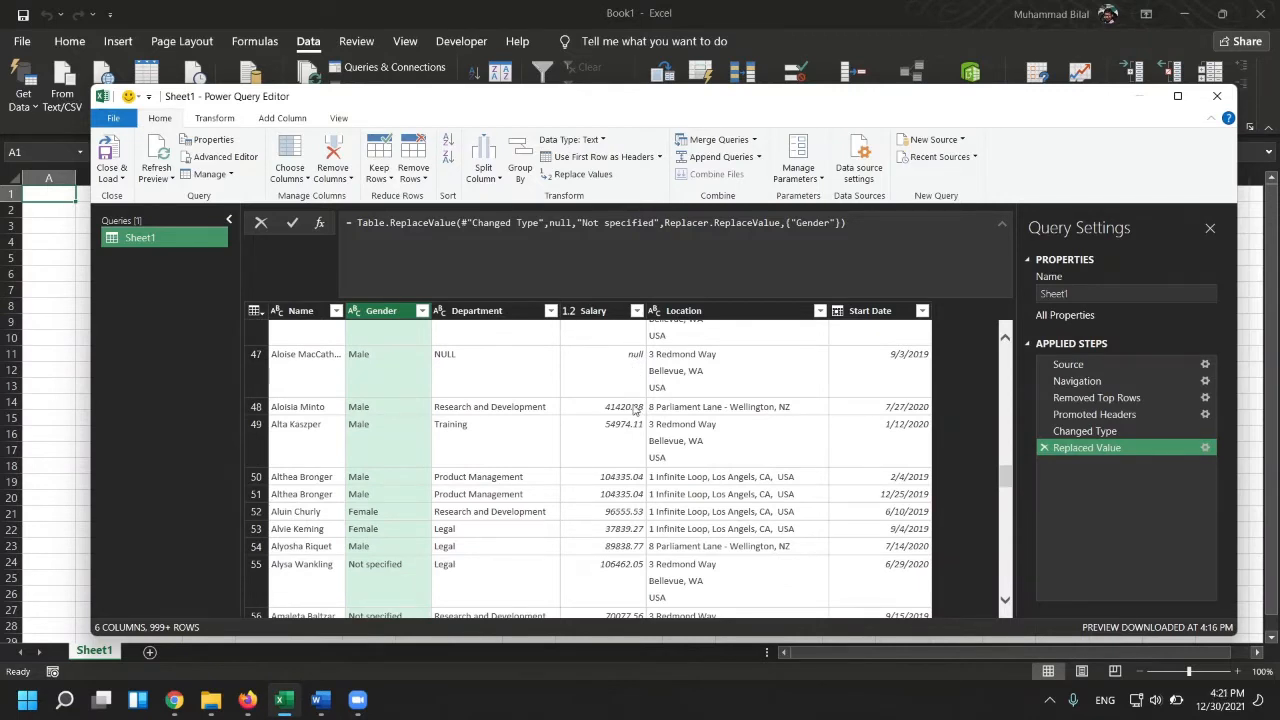
pyautogui.click(636, 312)
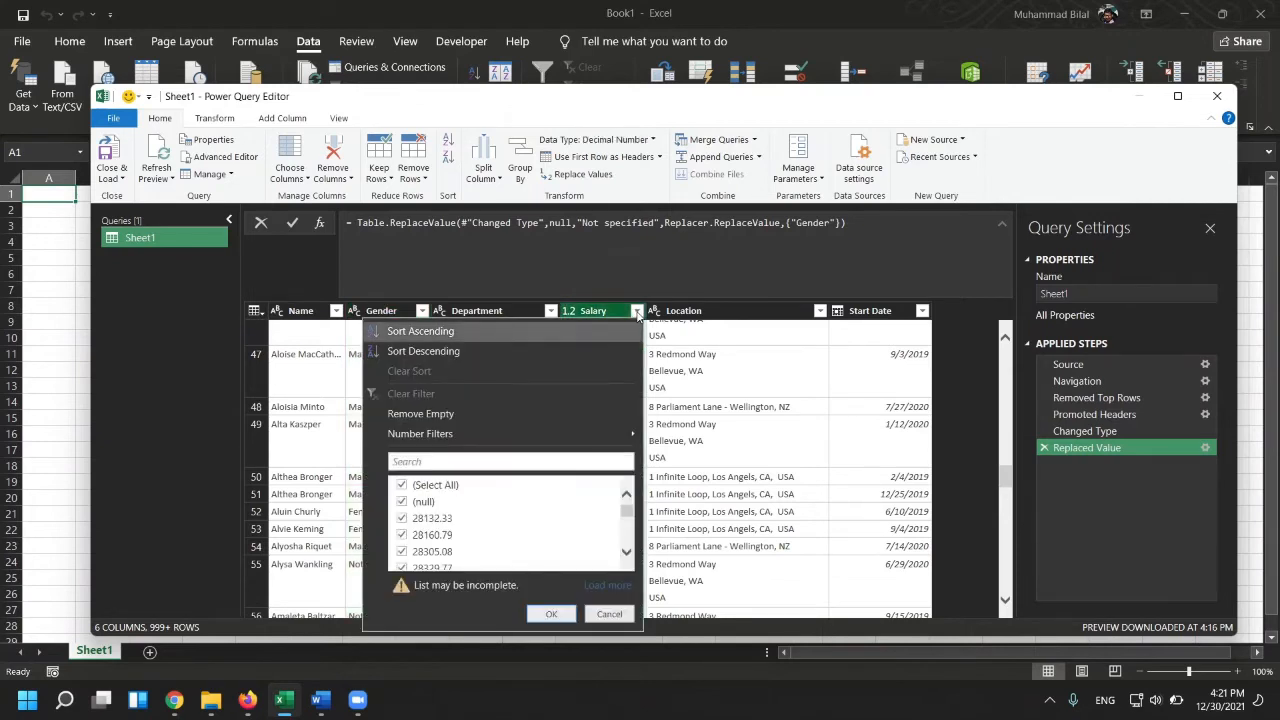
pyautogui.click(402, 503)
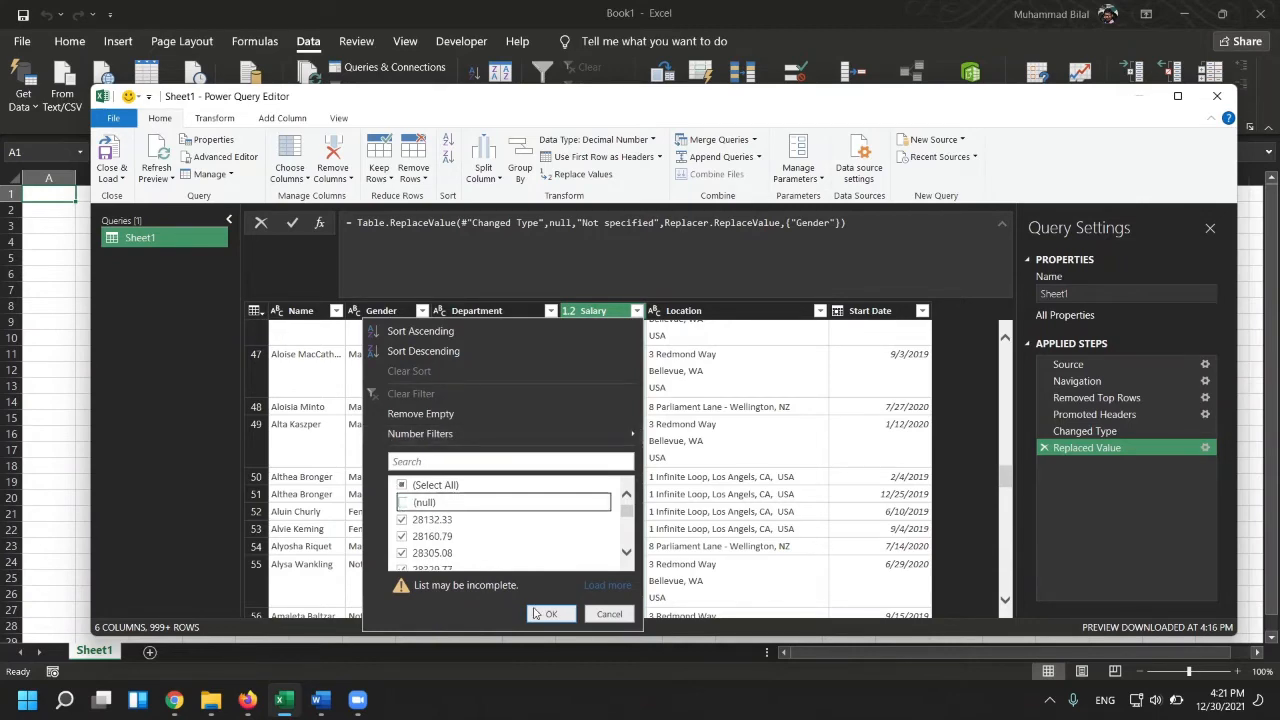
pyautogui.click(548, 614)
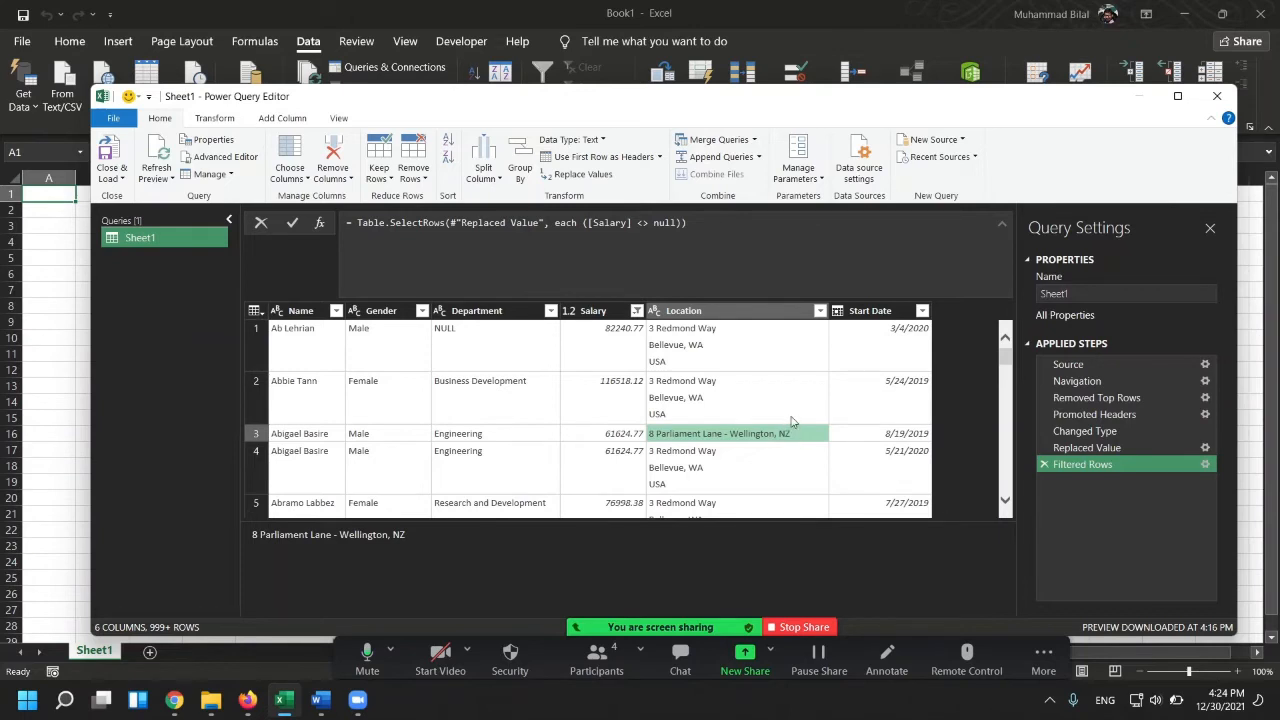
pyautogui.click(218, 119)
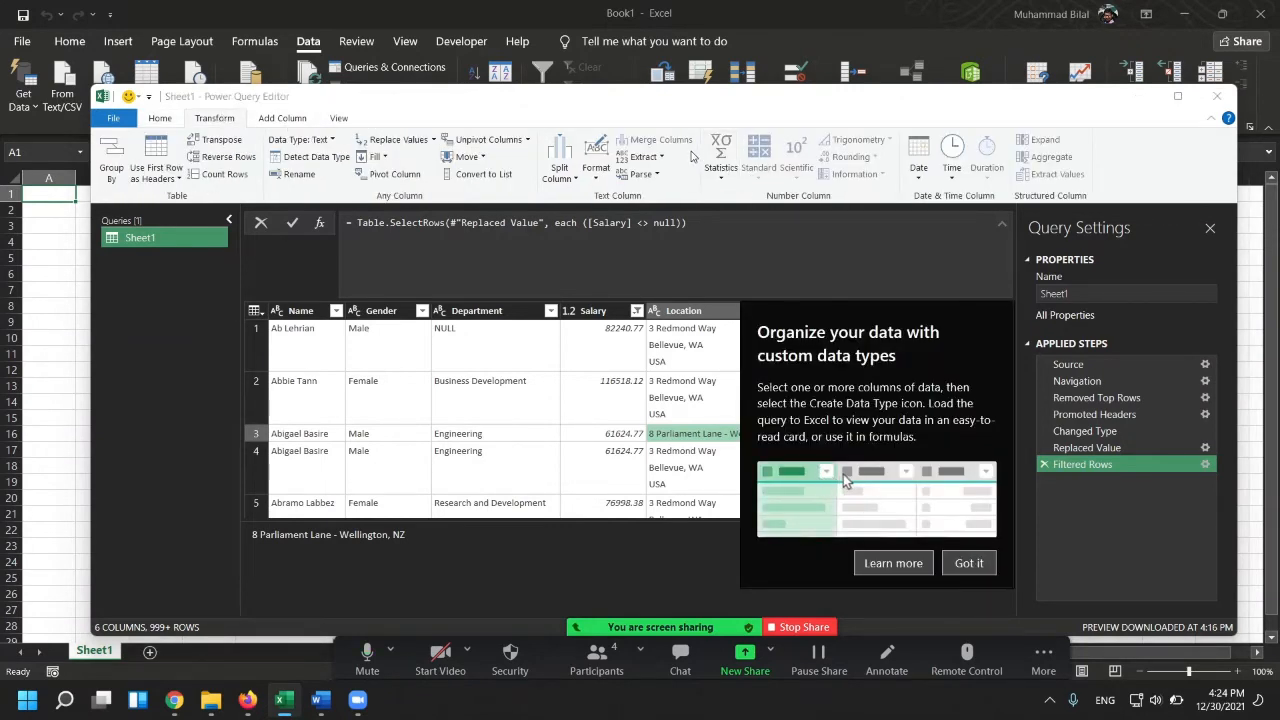
pyautogui.click(652, 158)
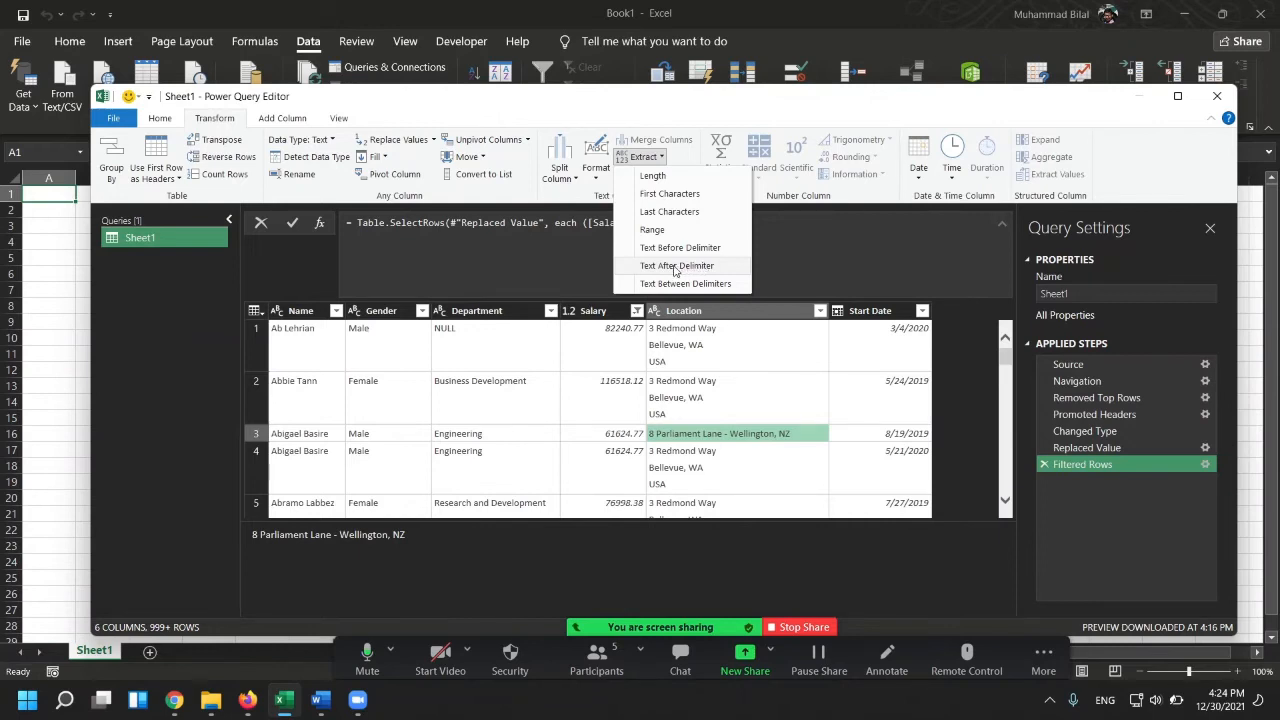
pyautogui.click(676, 266)
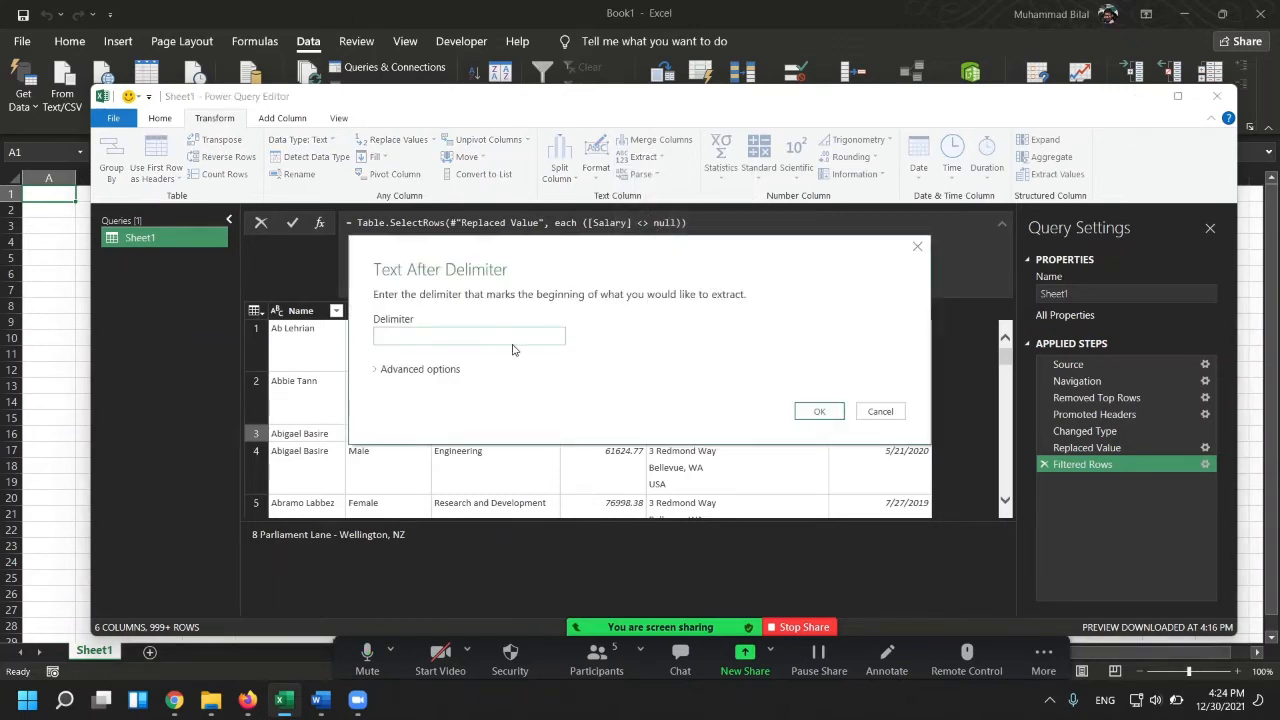
pyautogui.write(',')
pyautogui.moveTo(740, 260); pyautogui.dragTo(714, 117)
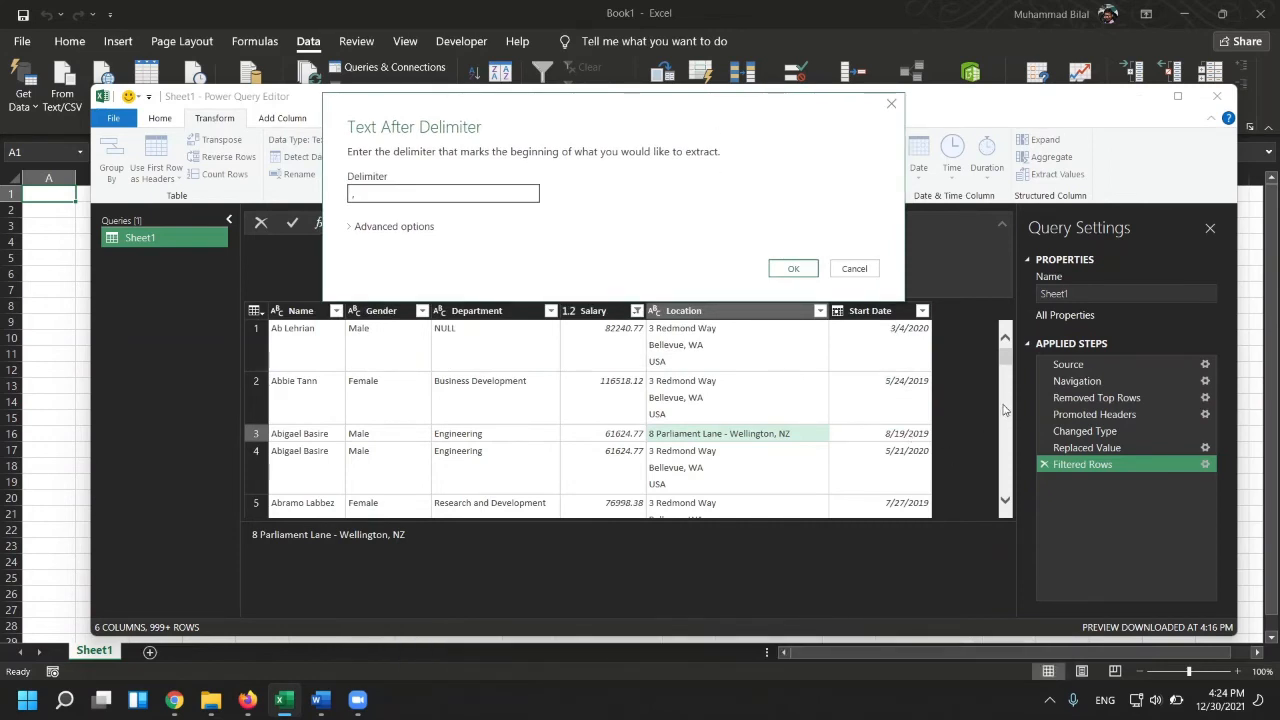
pyautogui.click(854, 269)
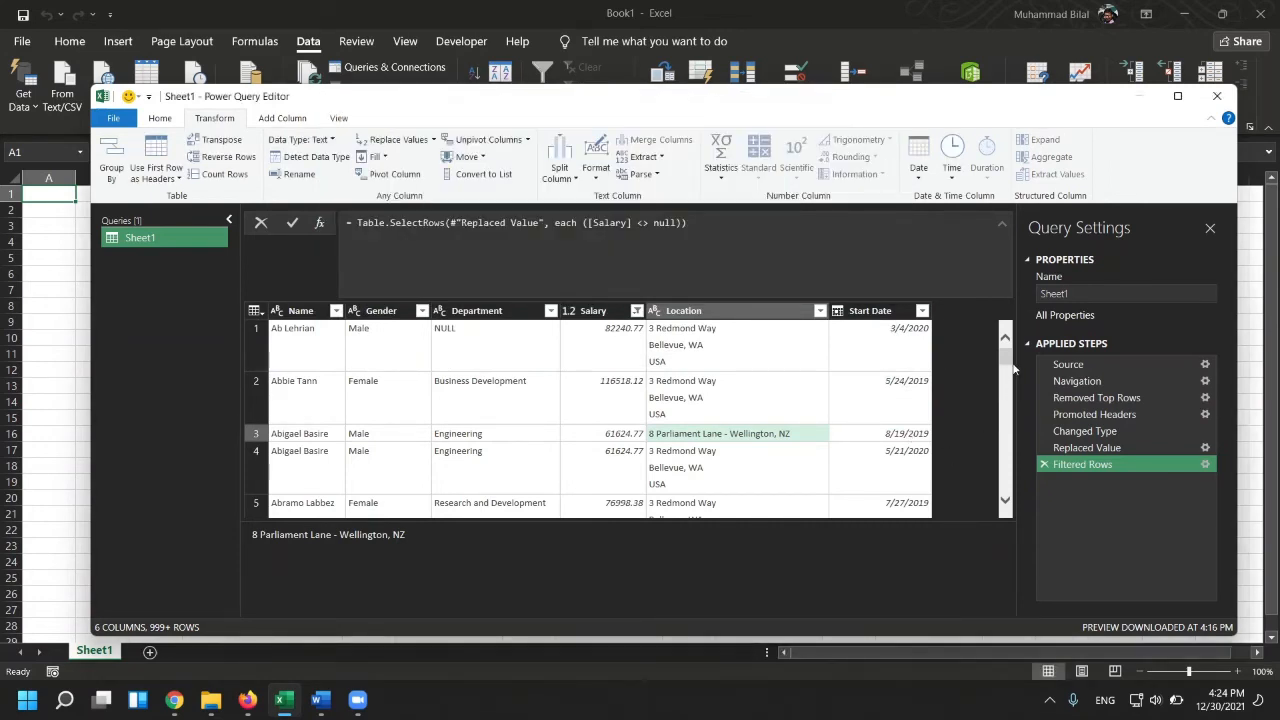
# - Extract the text after the comma delimiter in the Location column, scanning for the delimiter from the end of the input
pyautogui.scroll(-2, 1007, 370)
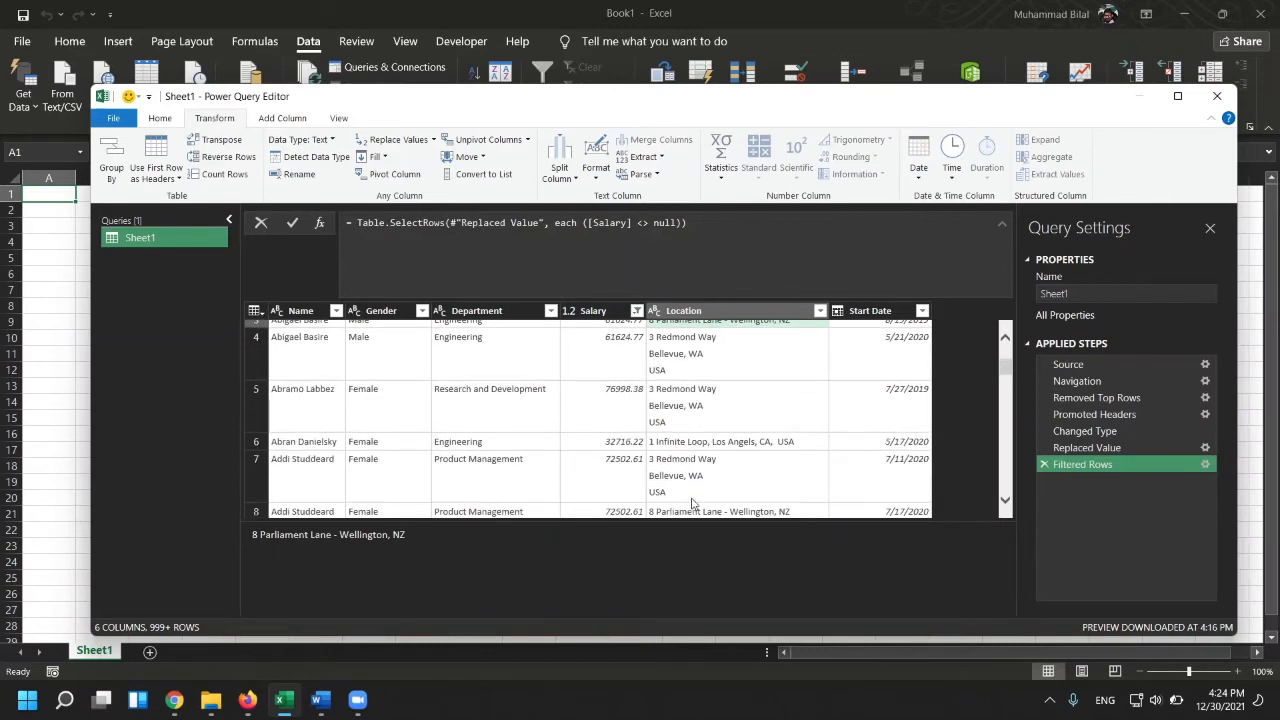
pyautogui.click(710, 414)
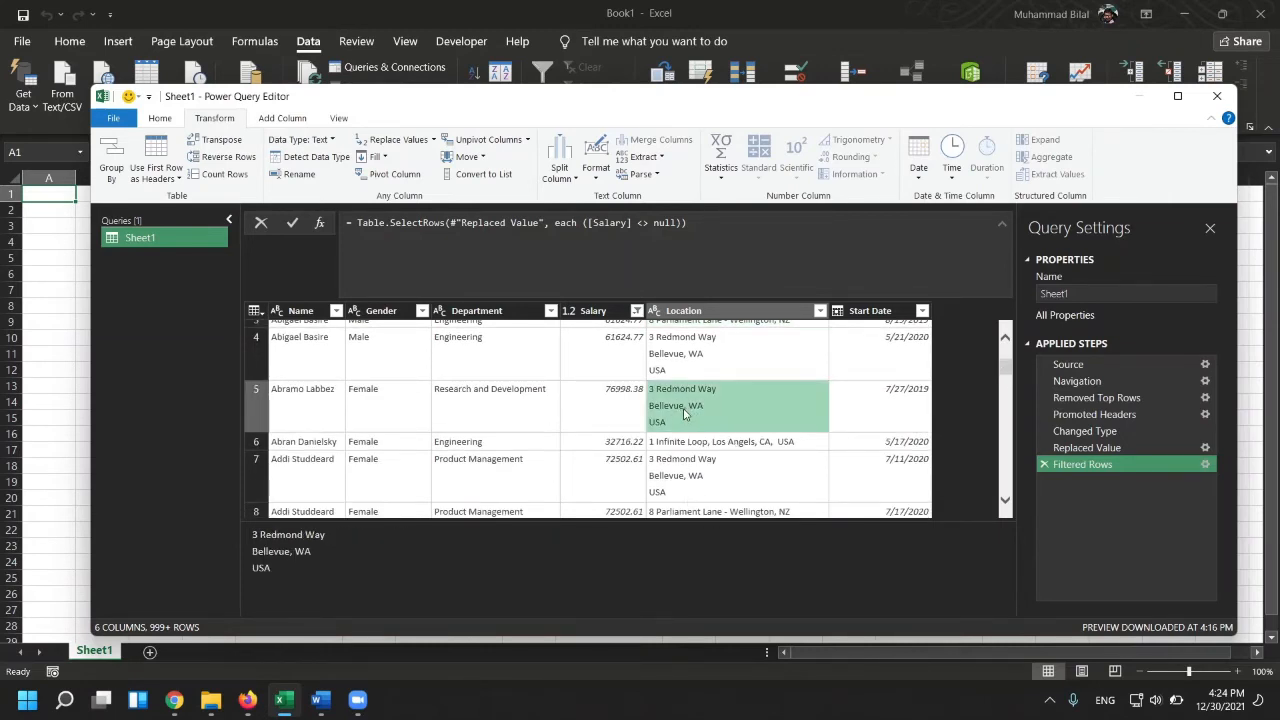
pyautogui.click(762, 449)
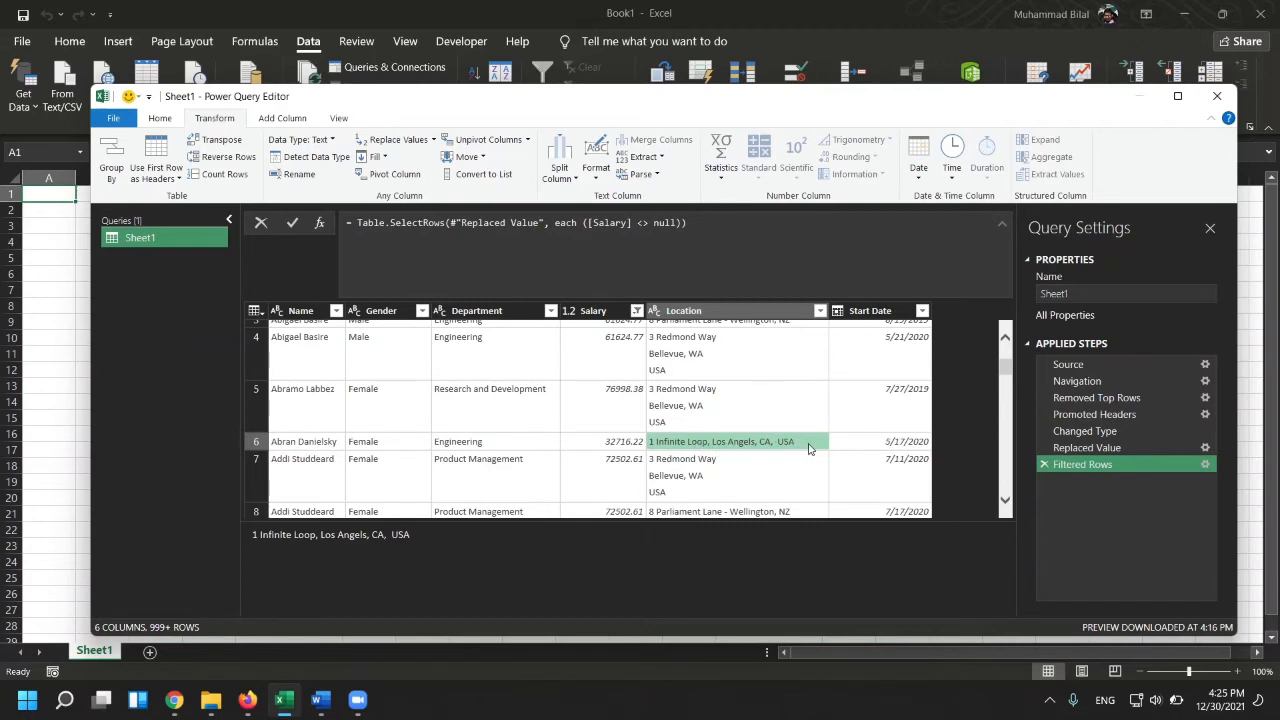
pyautogui.scroll(-5, 809, 449)
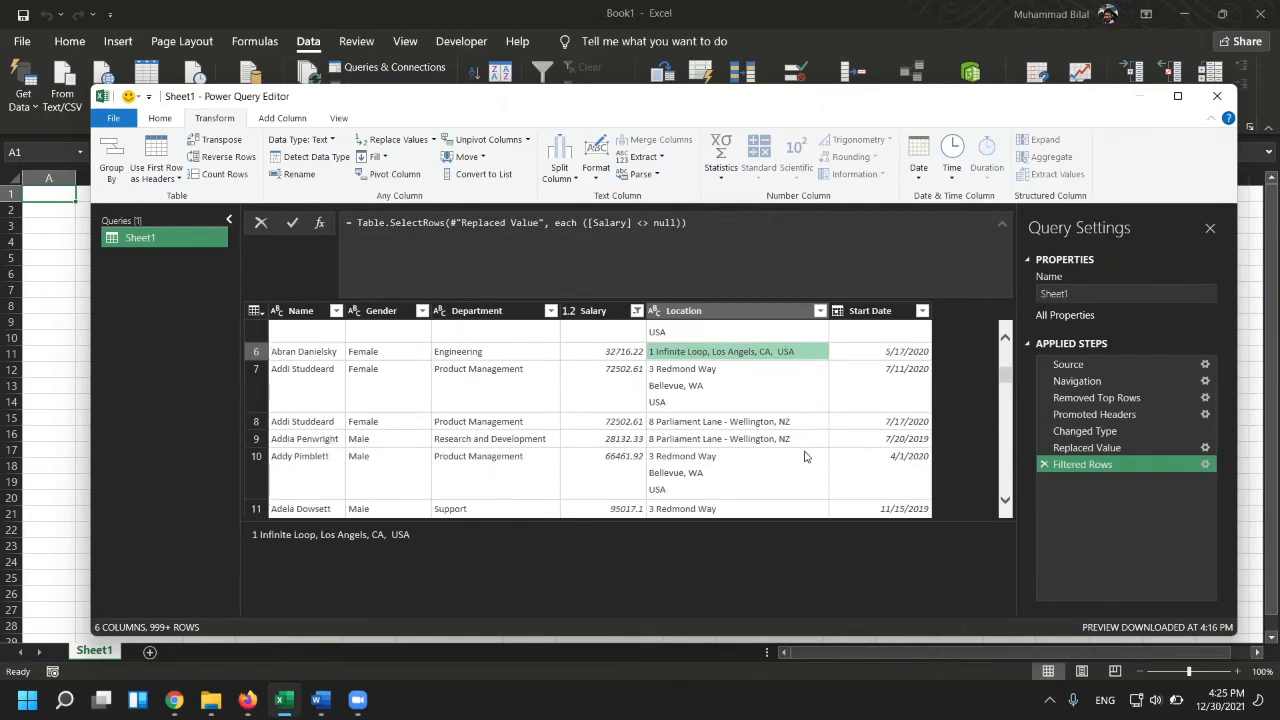
pyautogui.scroll(-3, 741, 451)
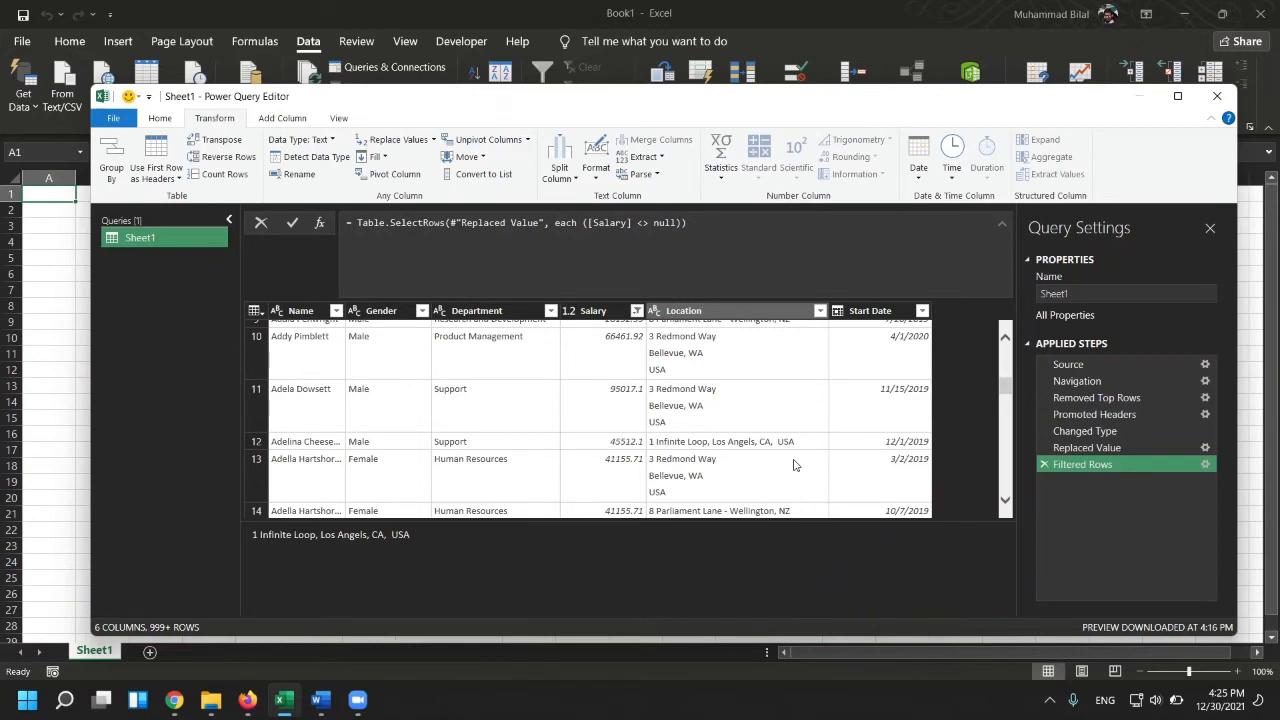
pyautogui.click(645, 157)
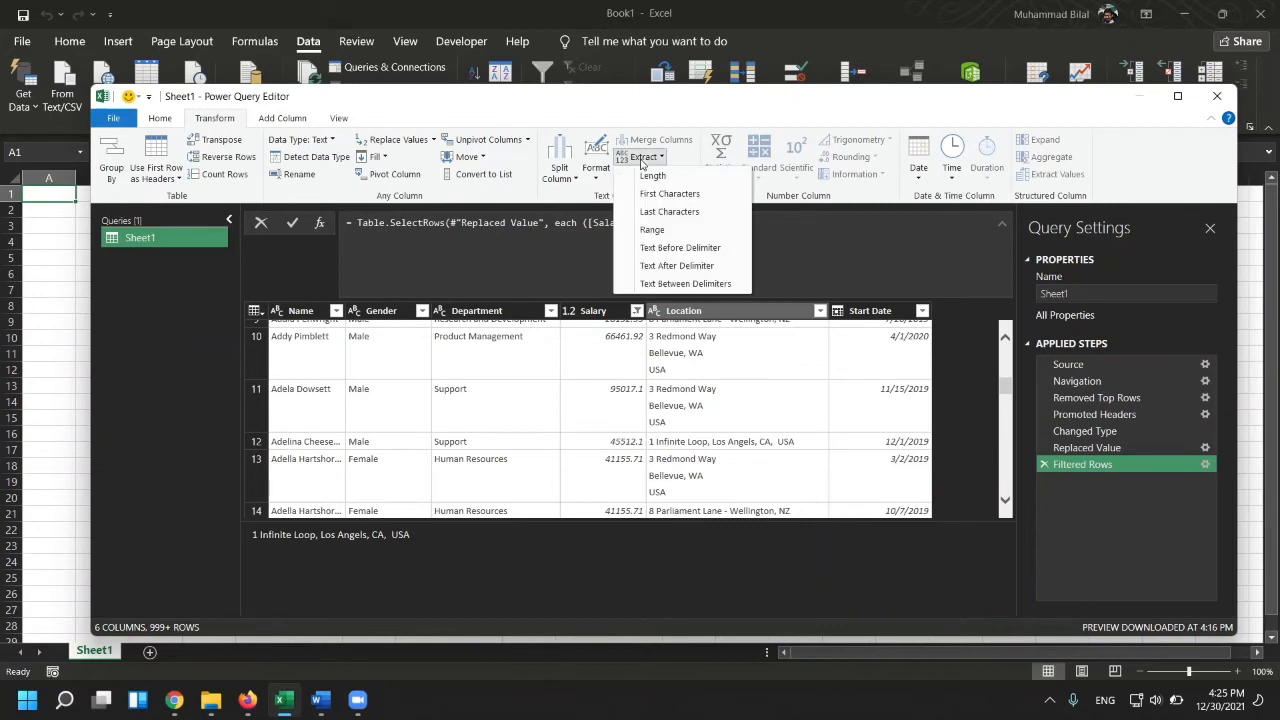
pyautogui.click(677, 266)
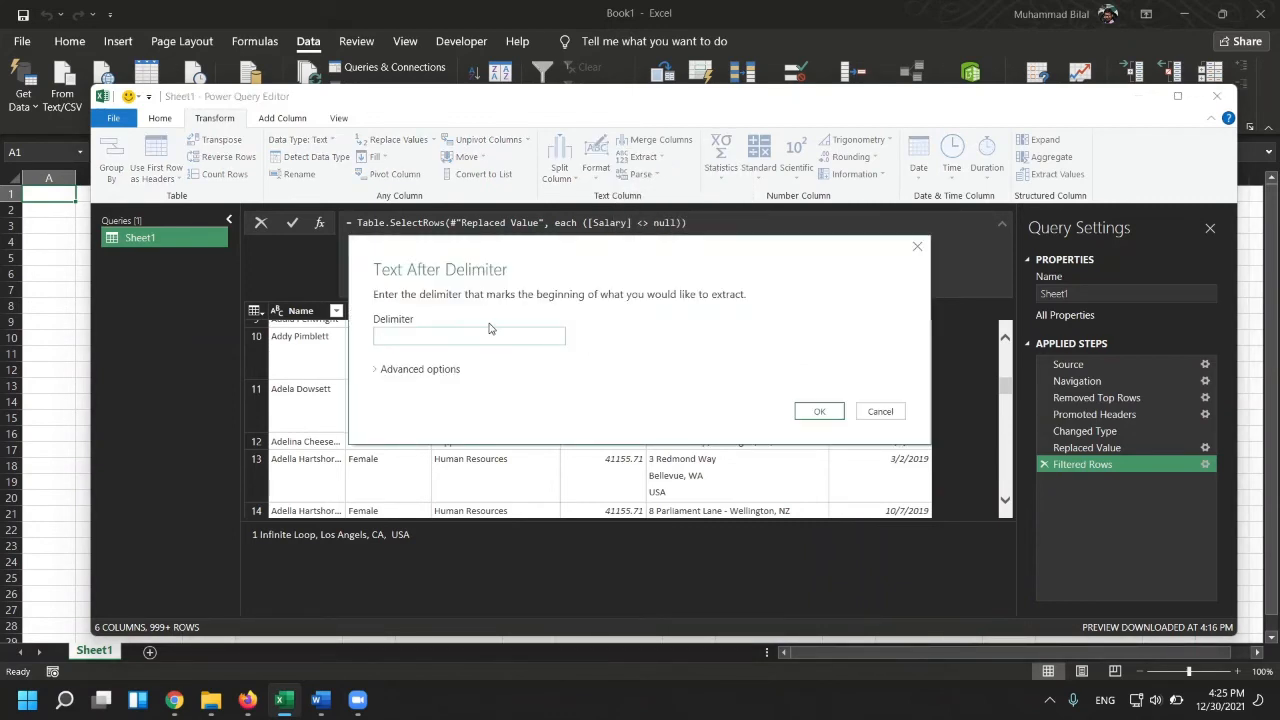
pyautogui.write(',')
pyautogui.click(410, 370)
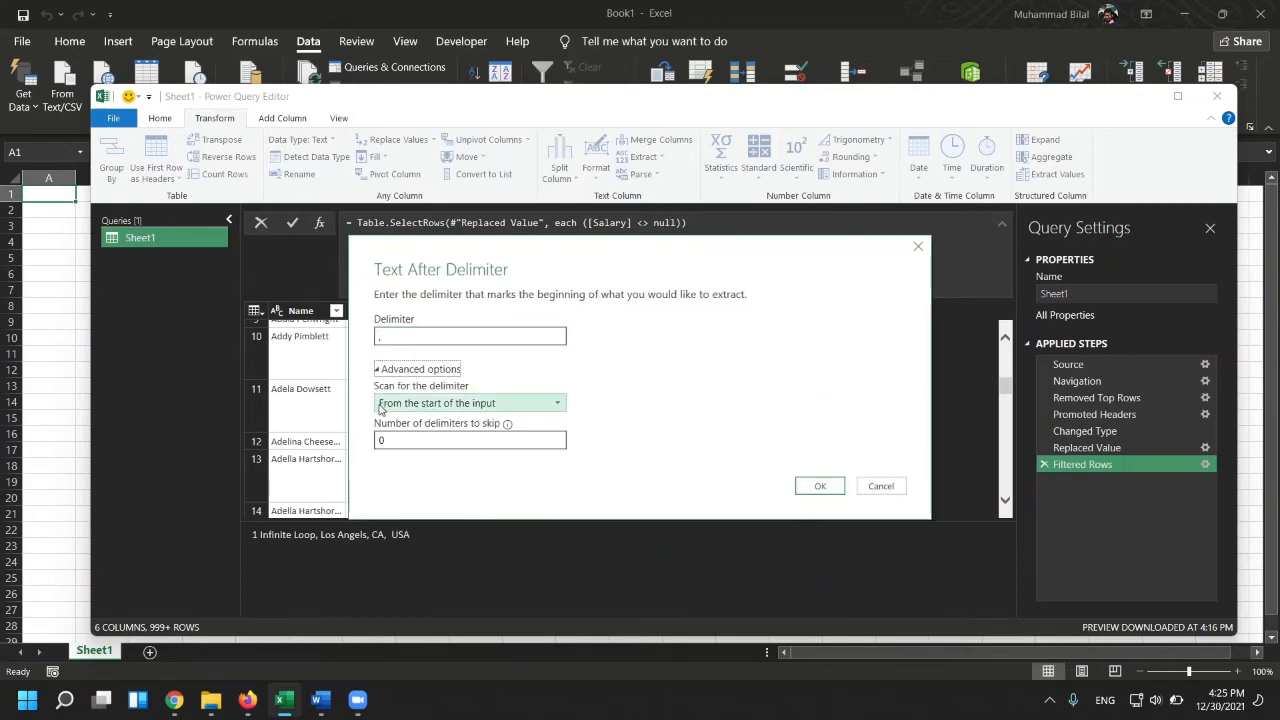
pyautogui.click(527, 410)
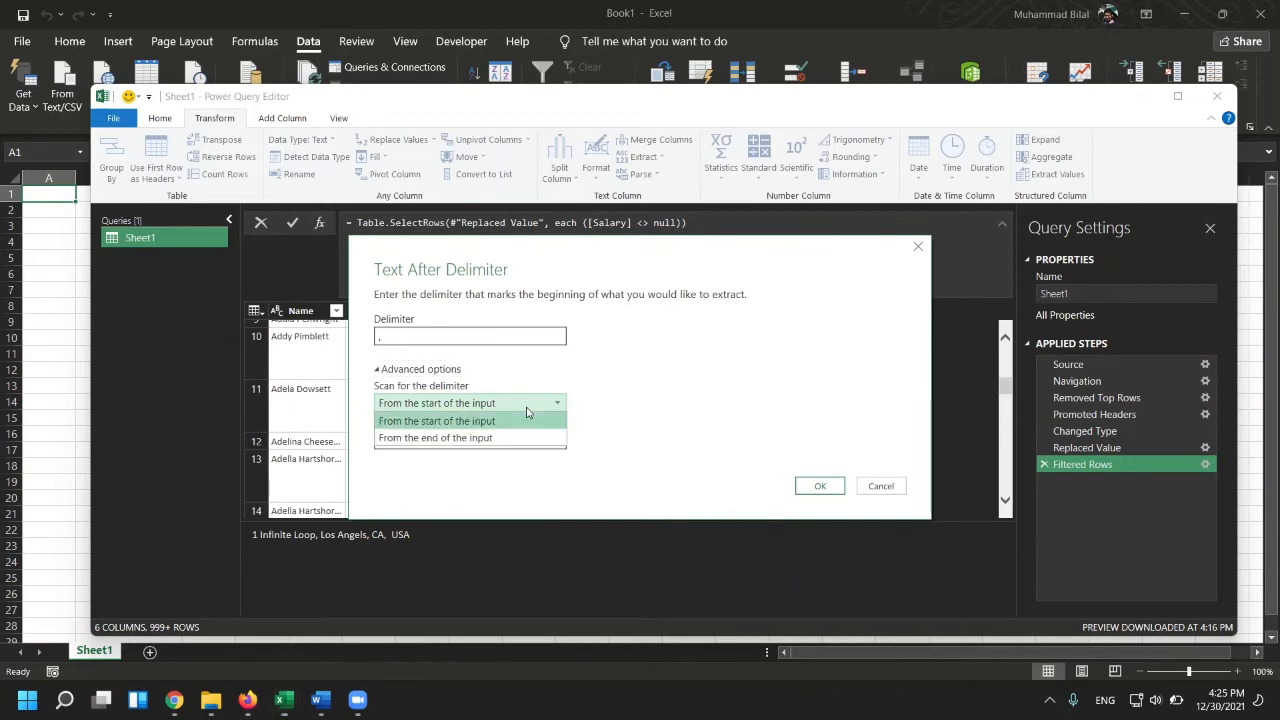
pyautogui.click(458, 437)
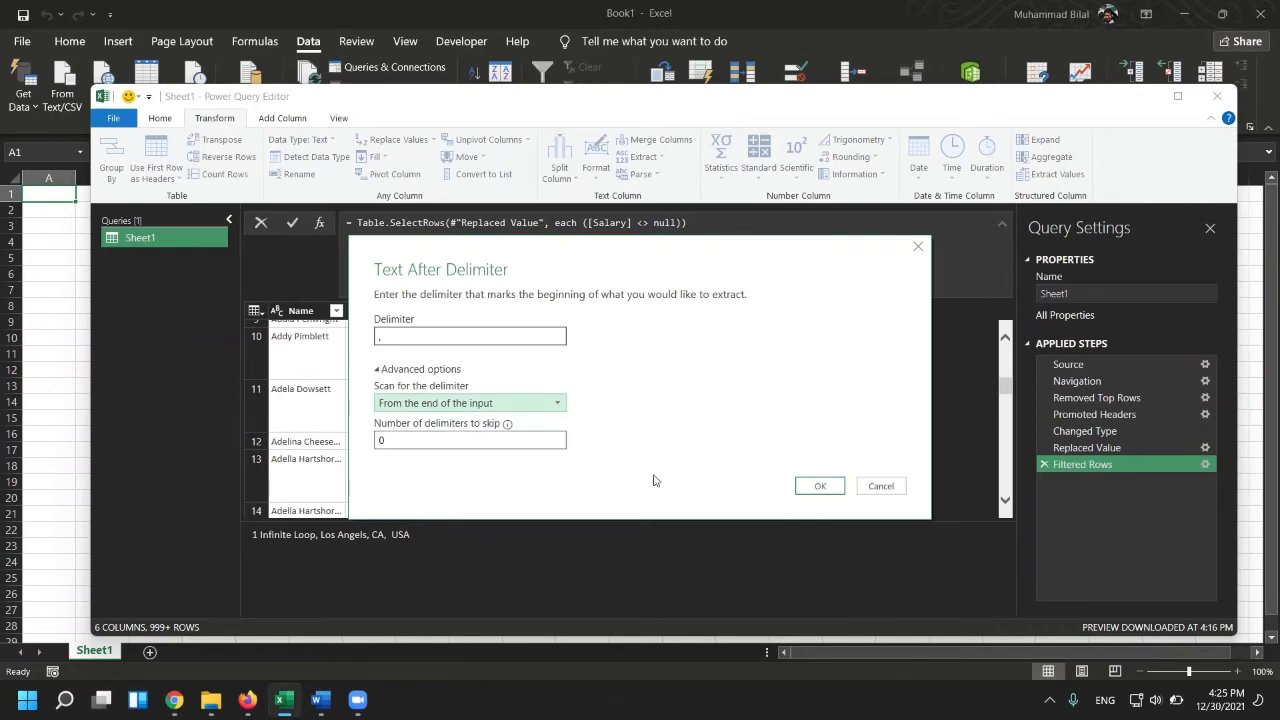
pyautogui.click(841, 487)
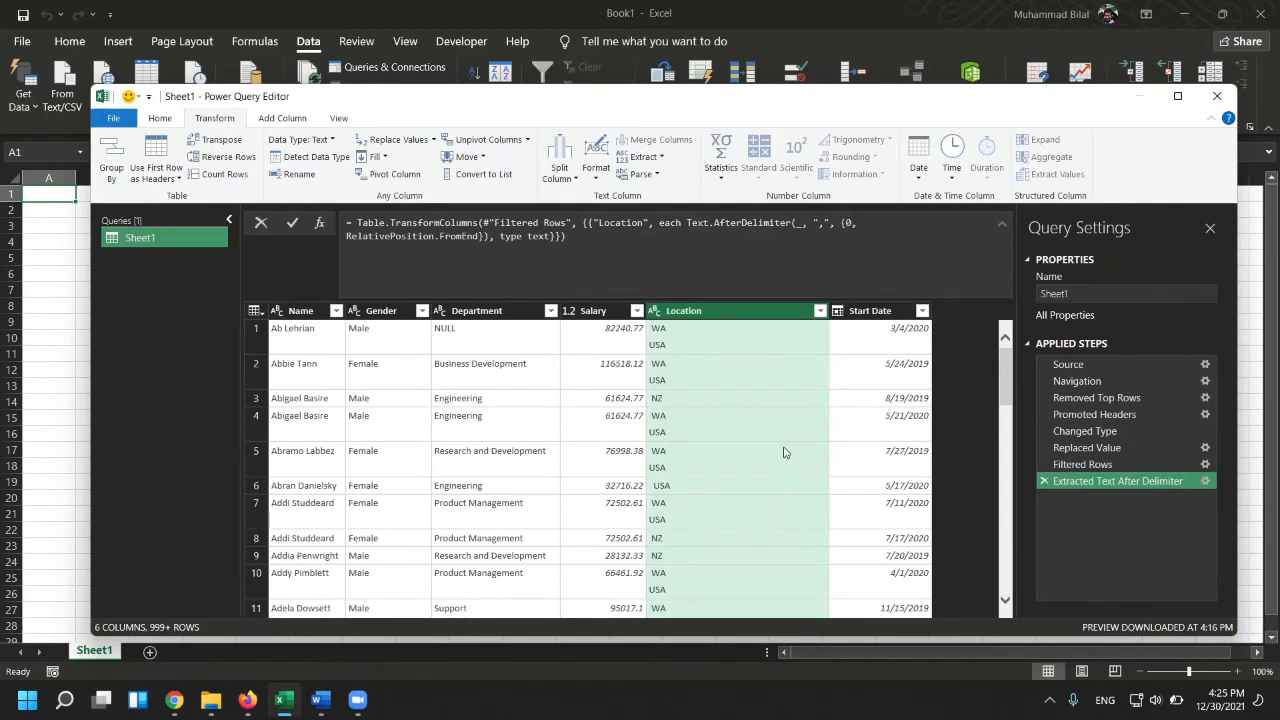
# - Reduce the Location values to their last 3 characters and trim the surrounding spaces
pyautogui.click(723, 365)
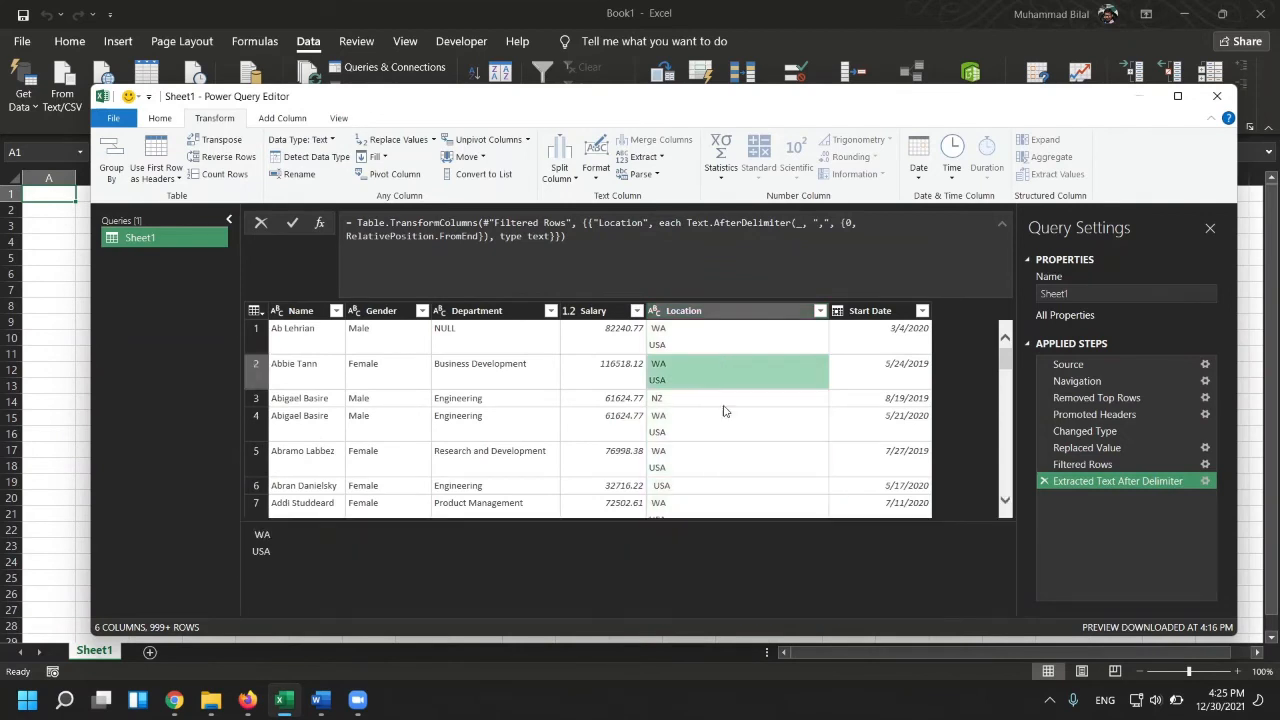
pyautogui.click(655, 400)
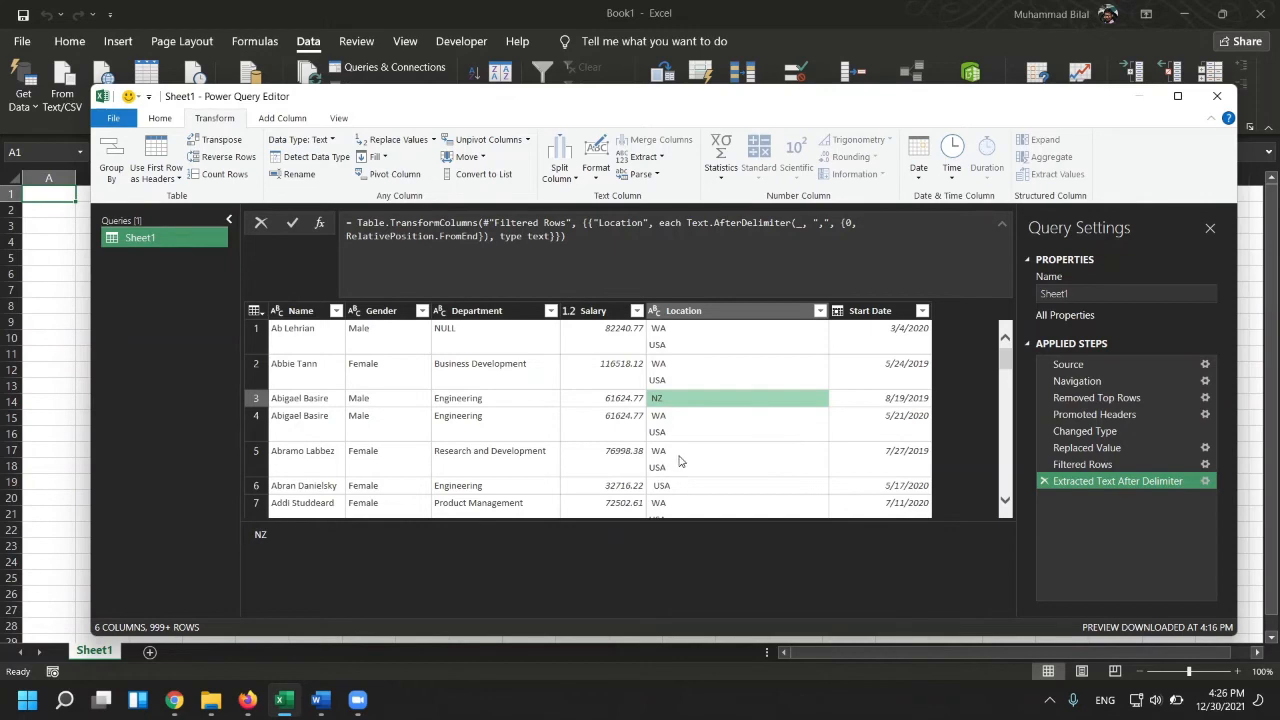
pyautogui.click(672, 310)
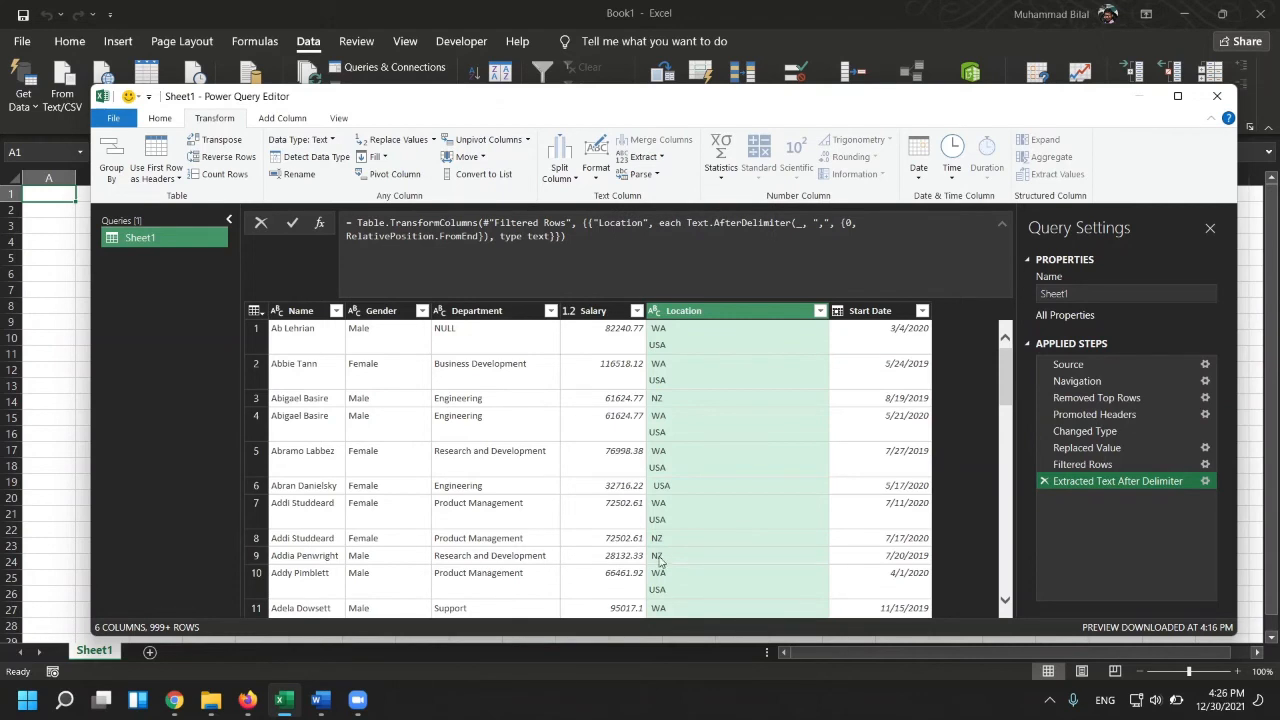
pyautogui.scroll(-3, 771, 485)
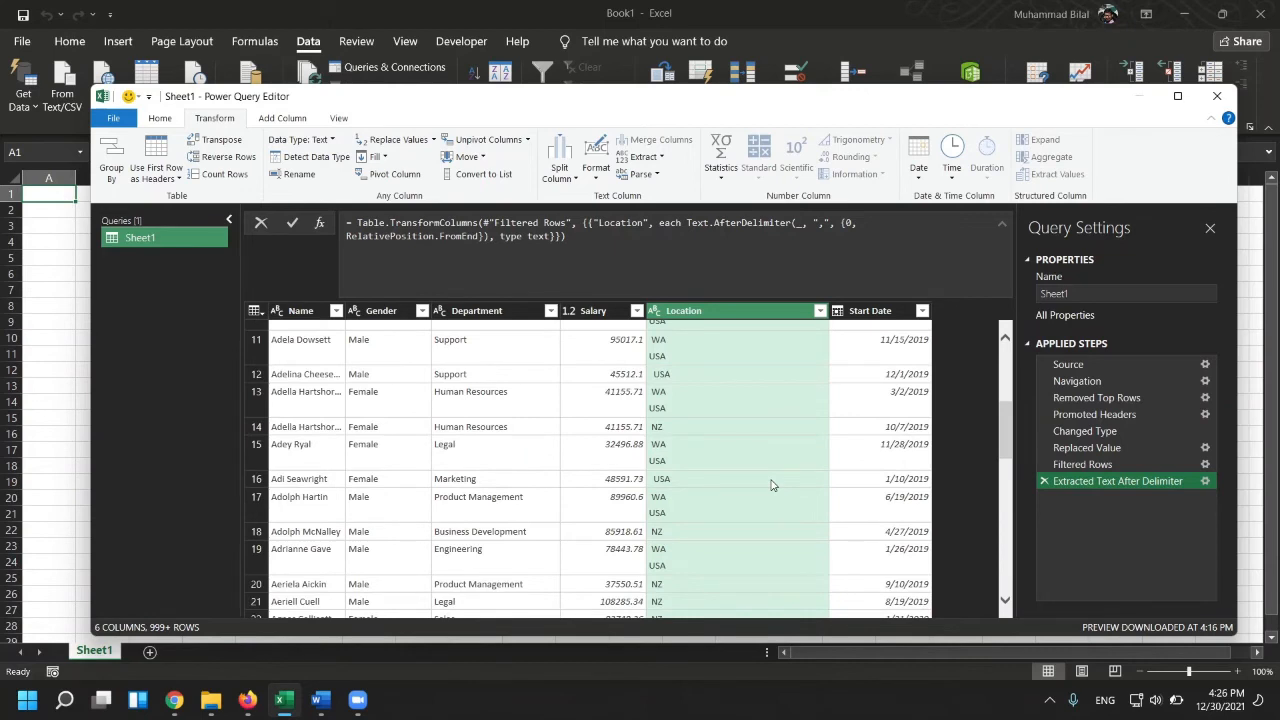
pyautogui.scroll(3, 767, 485)
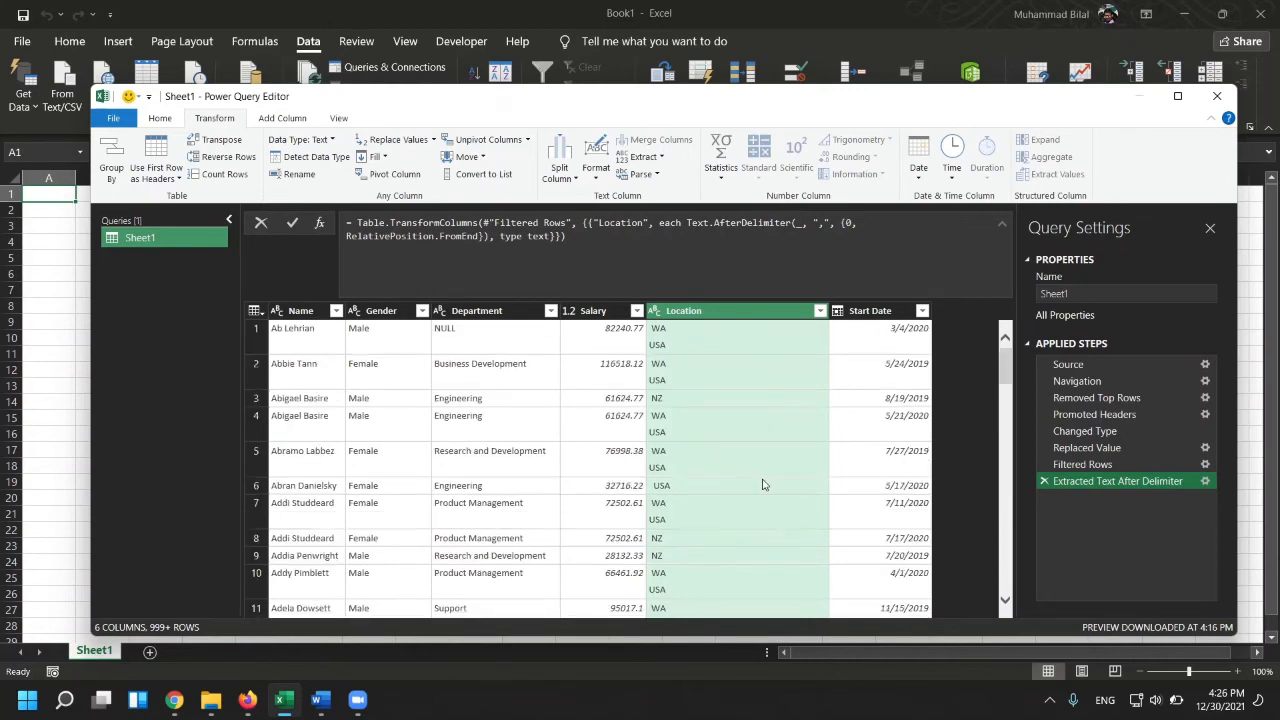
pyautogui.click(645, 158)
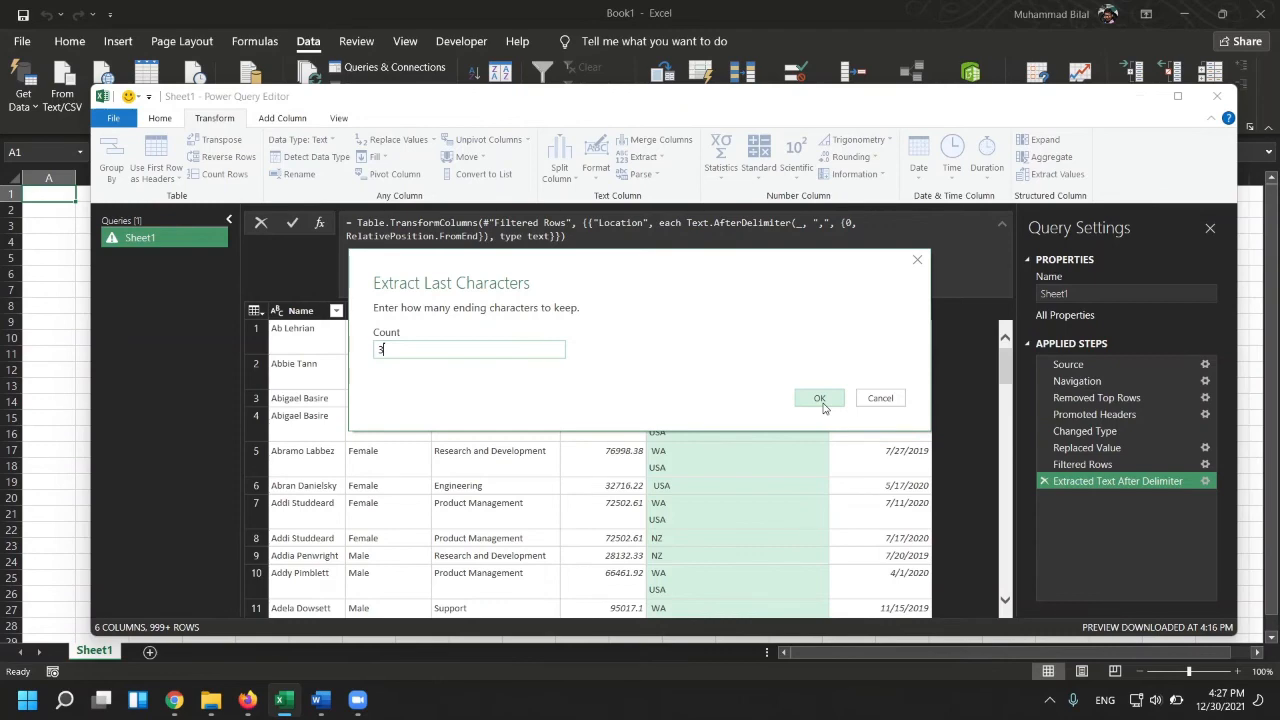
pyautogui.click(820, 400)
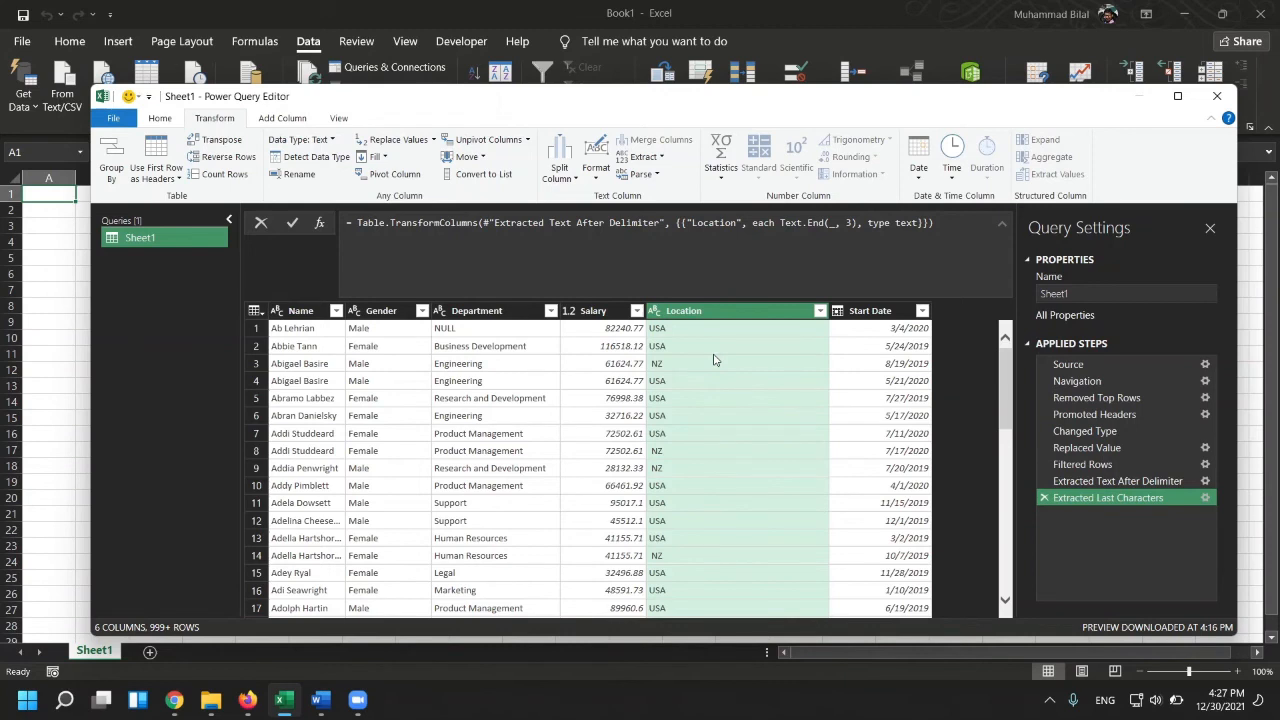
pyautogui.click(595, 172)
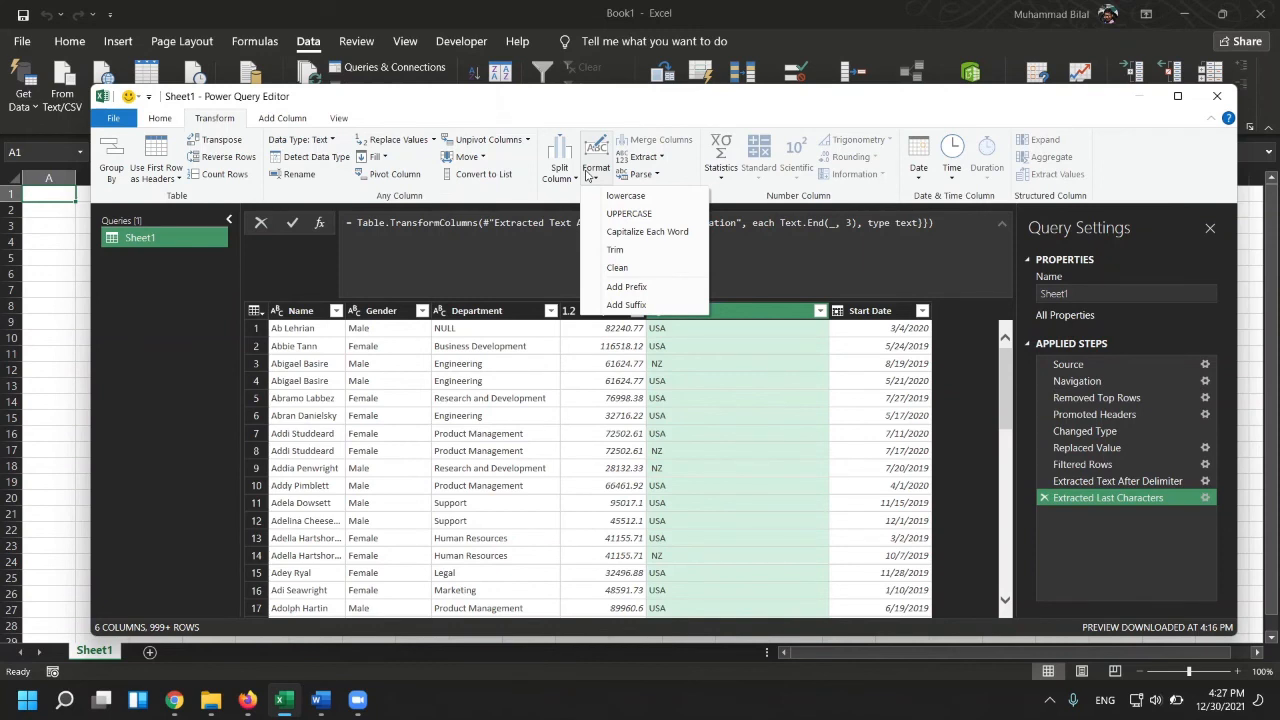
pyautogui.click(615, 249)
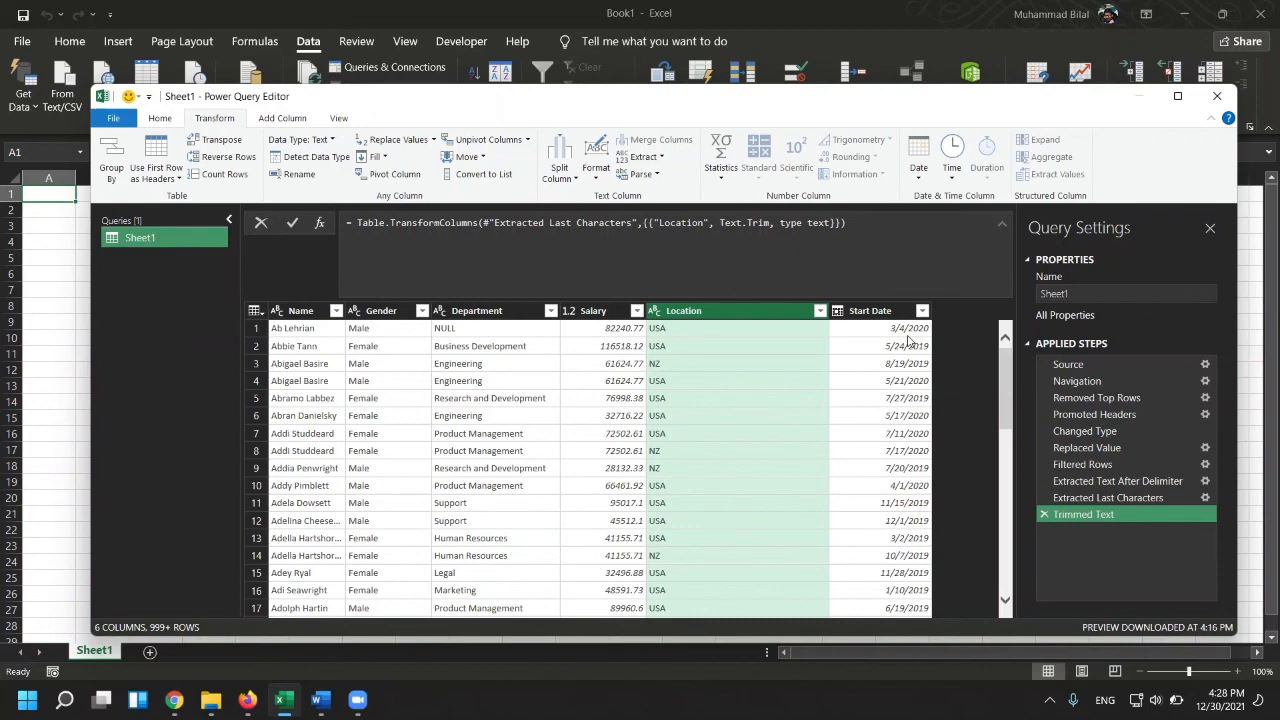
# - Select the Start Date column and look through its dates
pyautogui.click(908, 342)
pyautogui.scroll(-2, 920, 450)
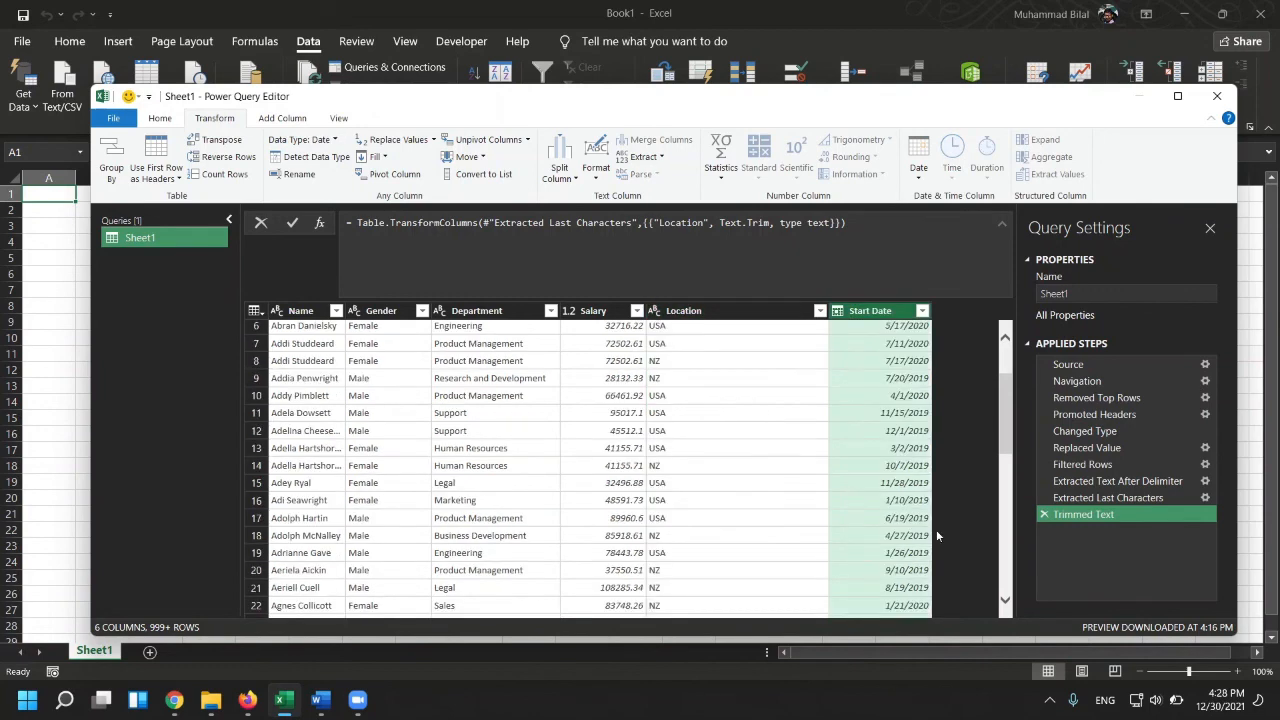